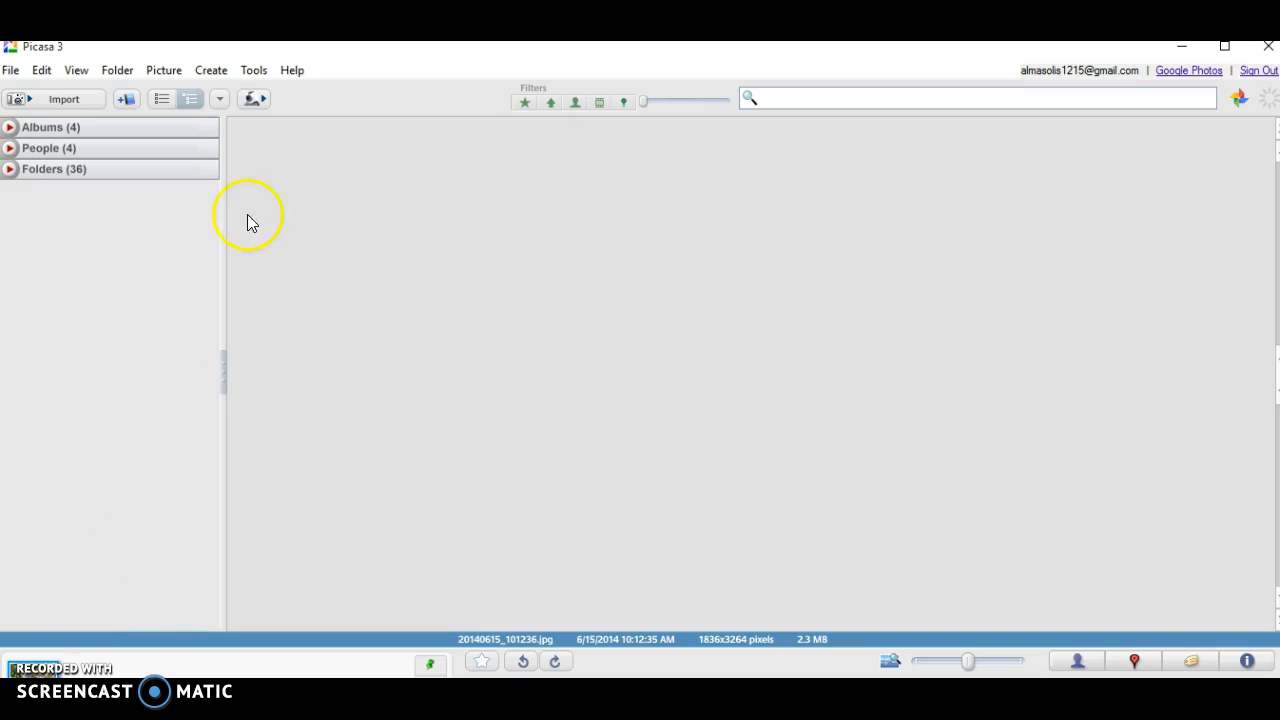
pyautogui.click(210, 70)
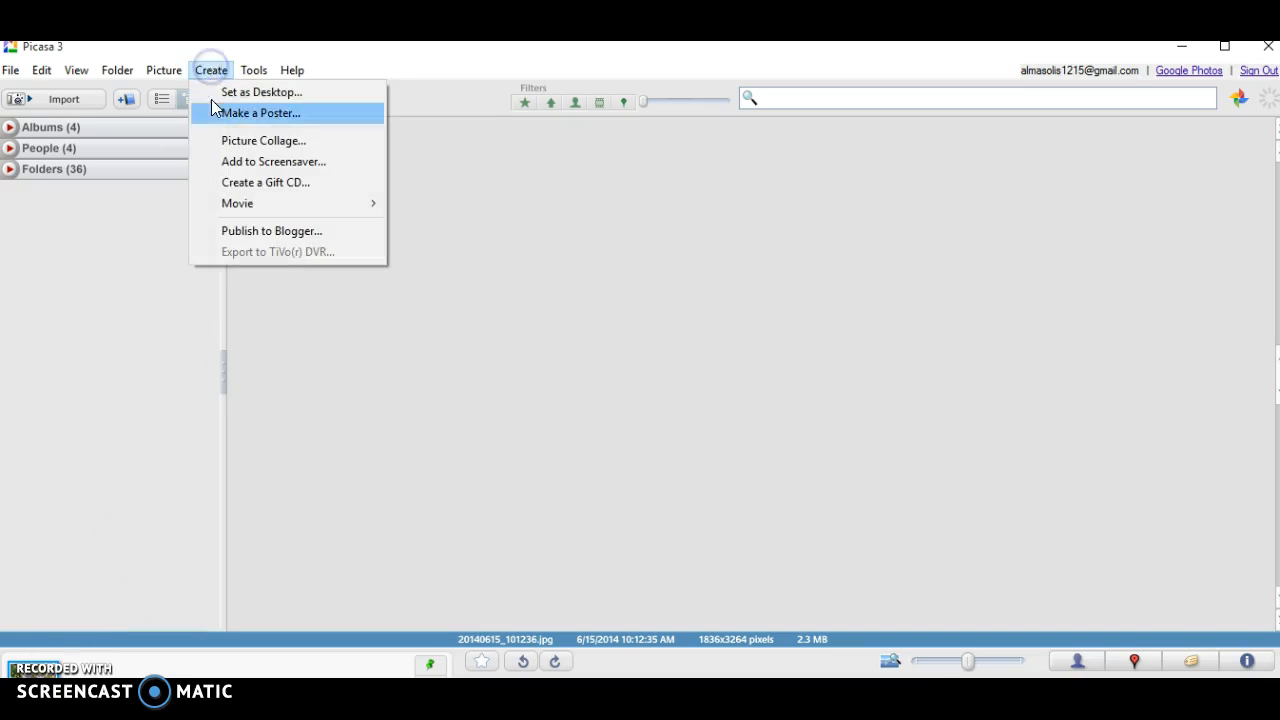
pyautogui.moveTo(240, 210)
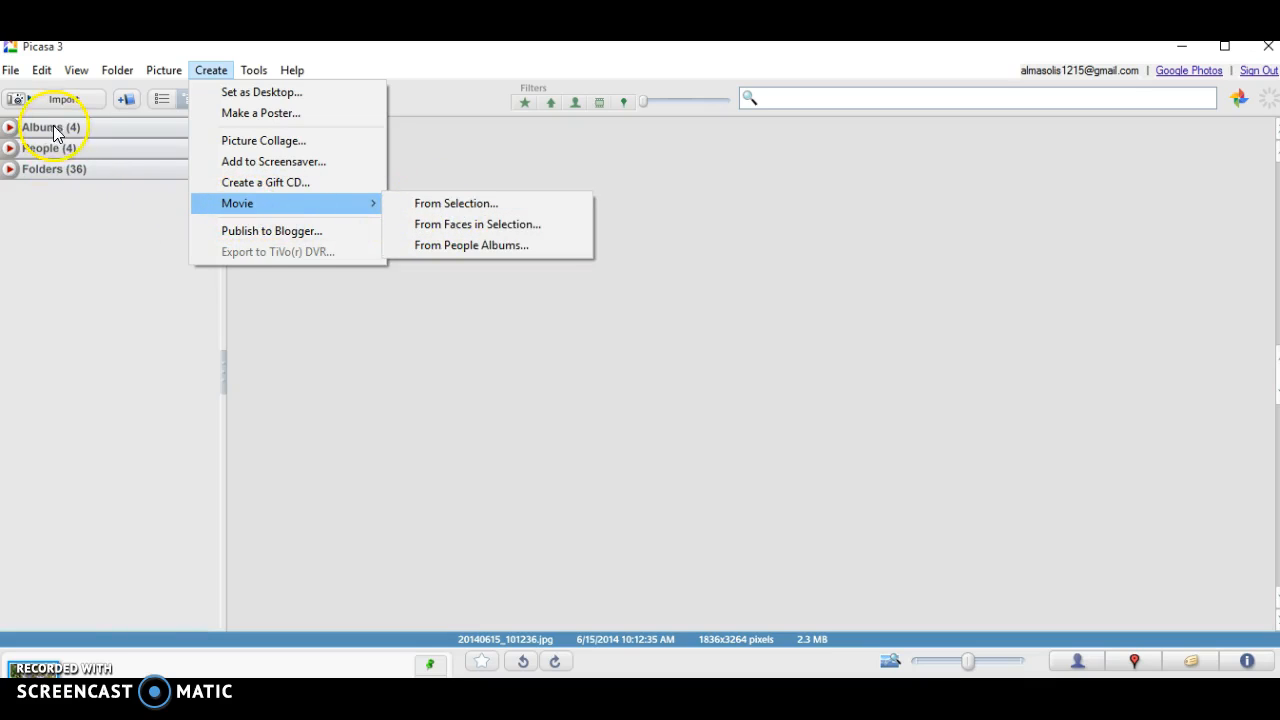
pyautogui.click(20, 104)
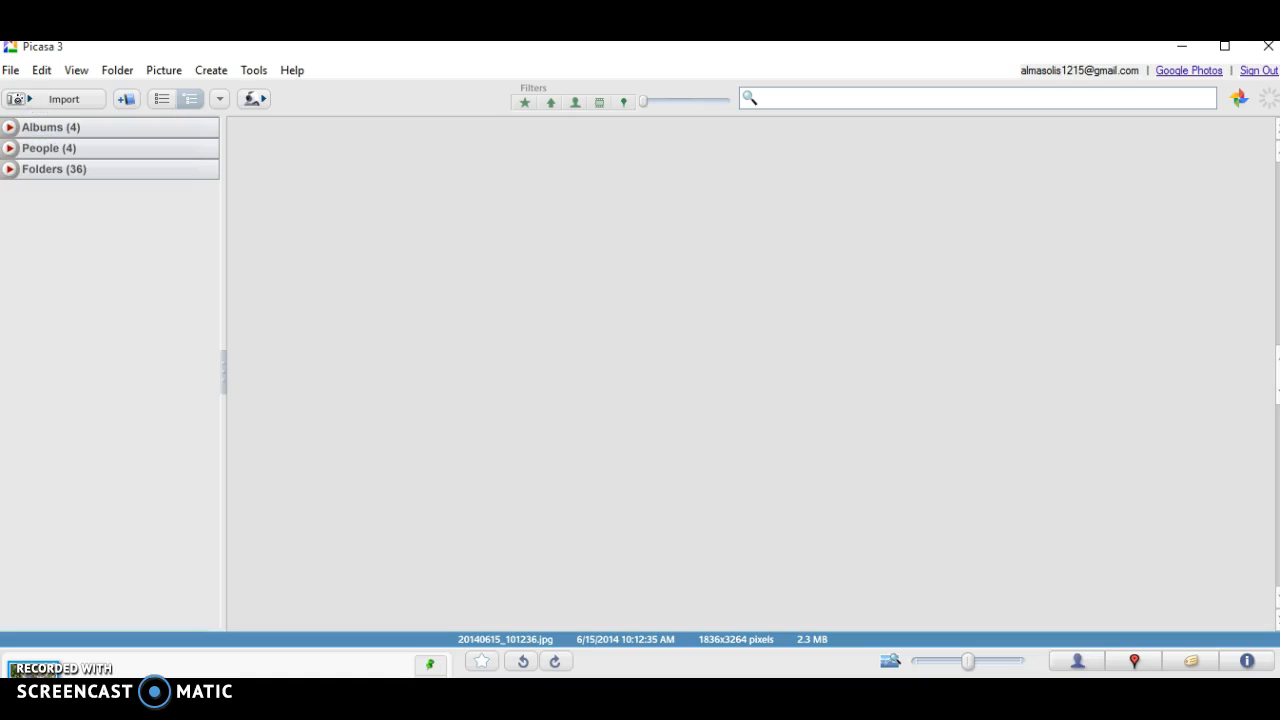
# Step: Expand the album list and start a movie presentation from the Picasa 3 Tutorial album
pyautogui.click(10, 127)
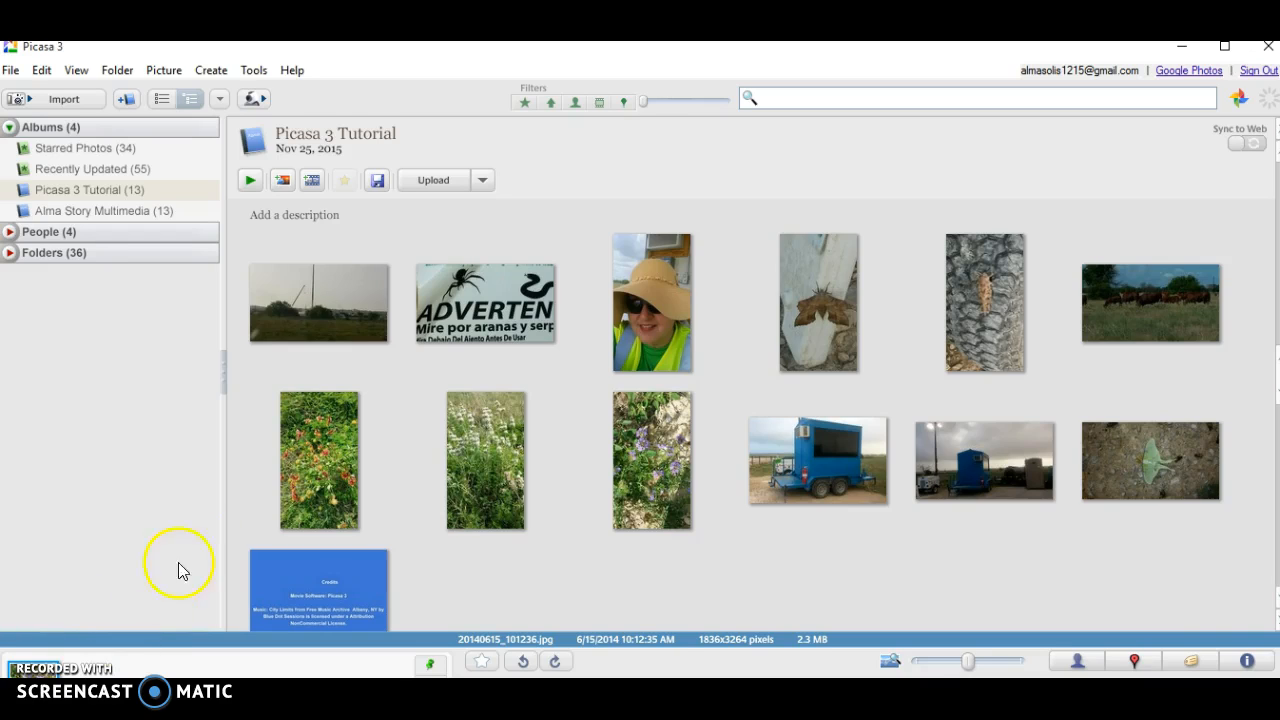
pyautogui.click(312, 181)
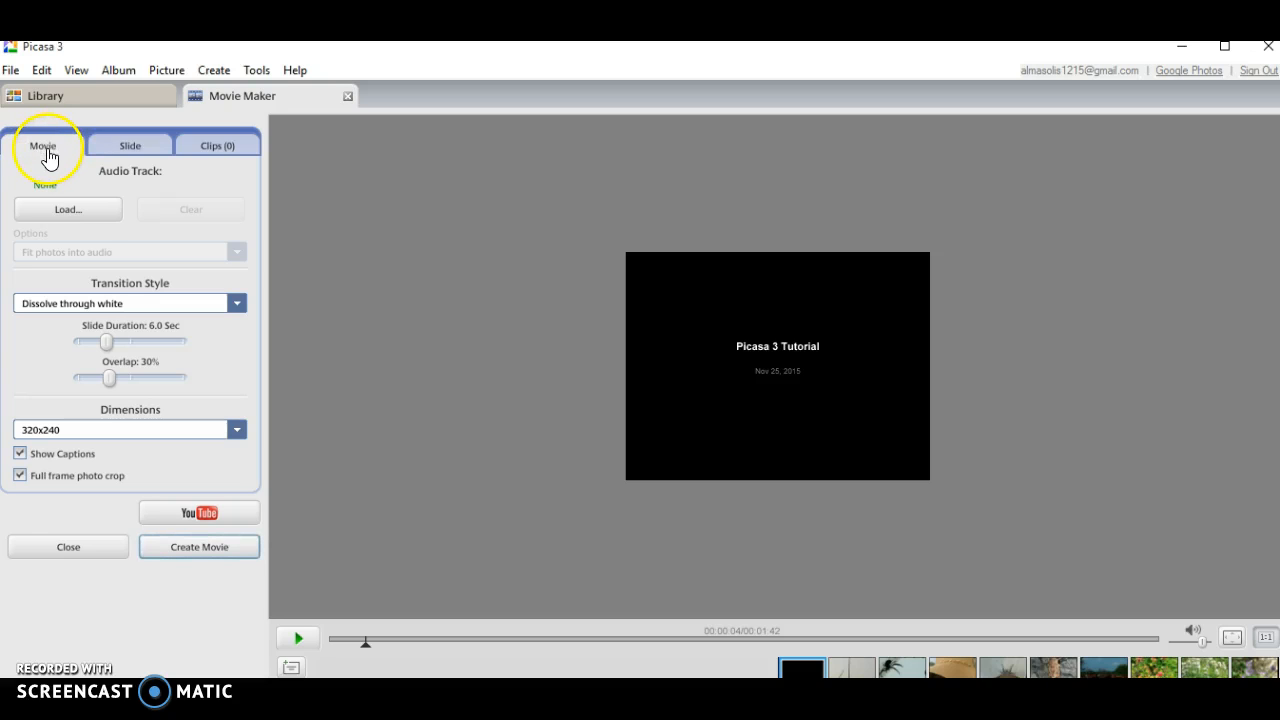
pyautogui.click(77, 212)
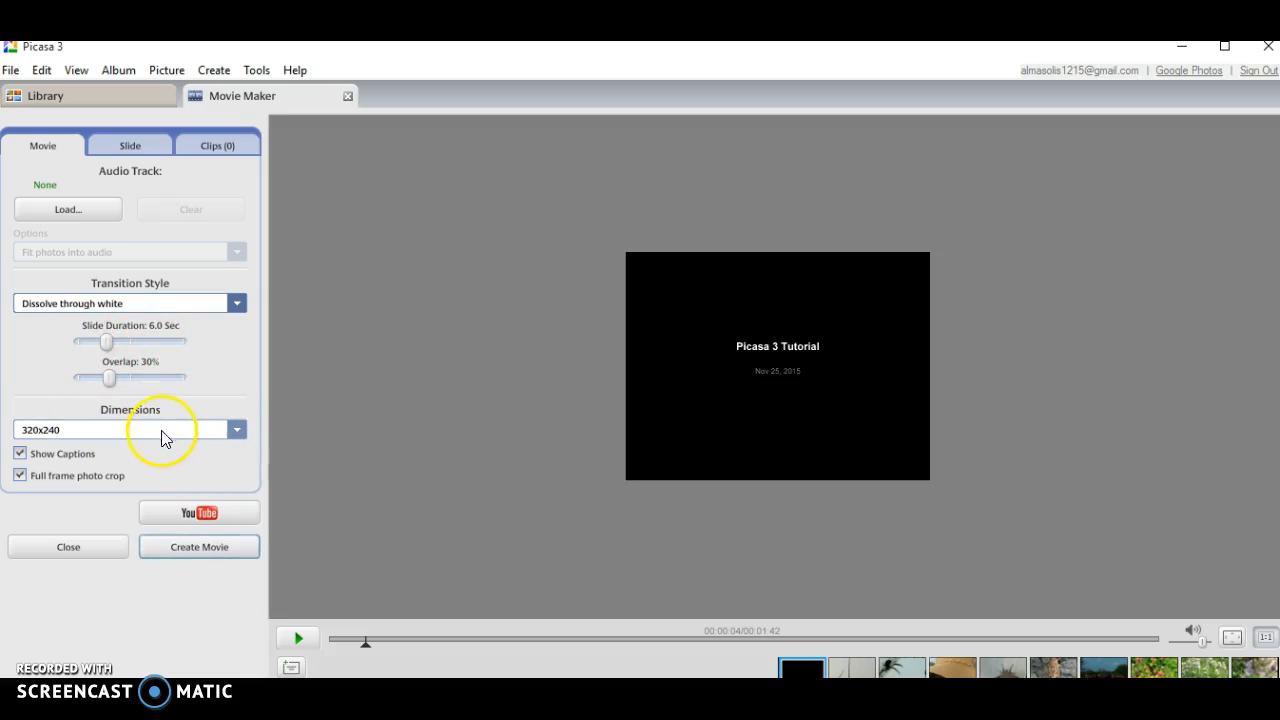
pyautogui.click(19, 476)
pyautogui.click(19, 476)
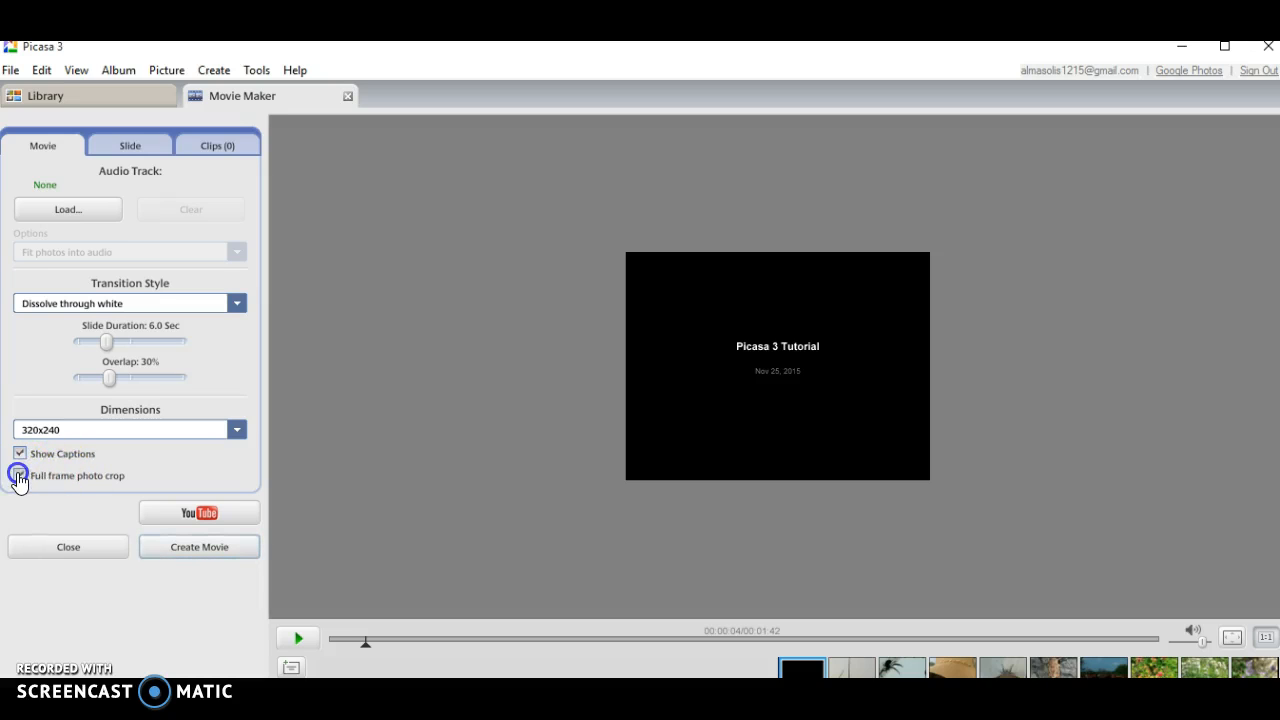
pyautogui.click(19, 476)
pyautogui.click(19, 476)
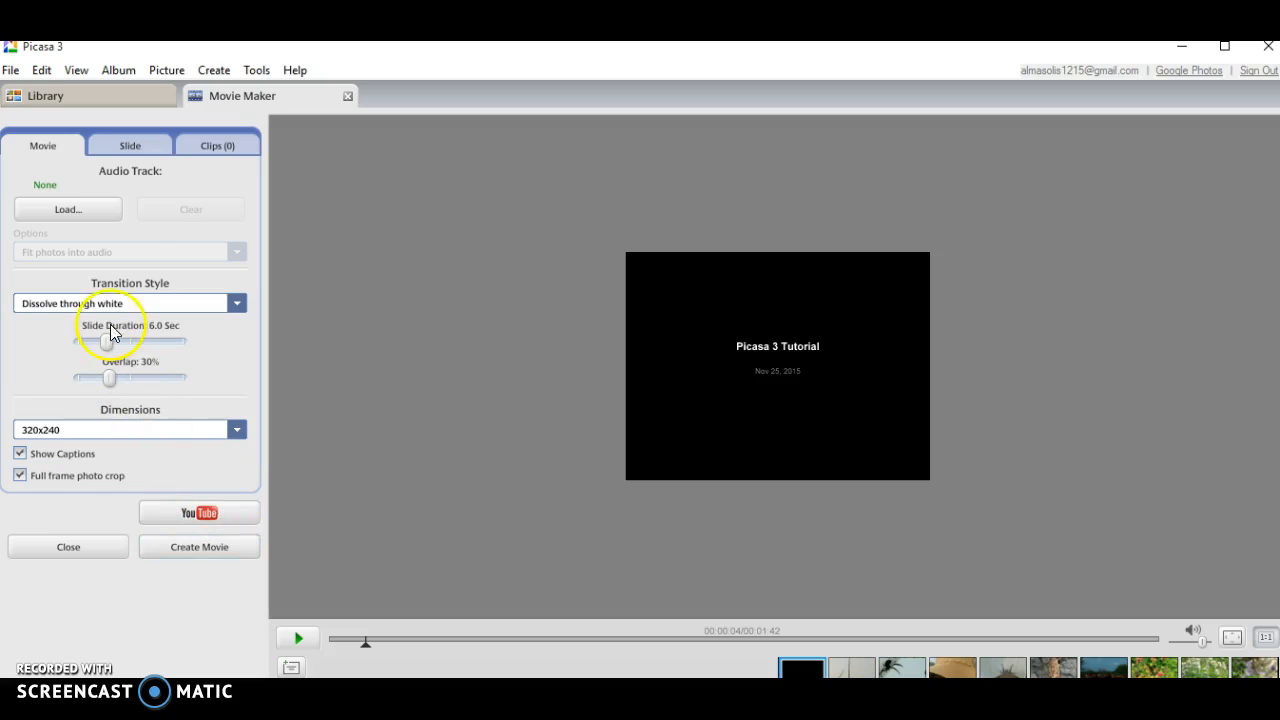
# Step: Open the title slide's settings and choose the I'm Feeling Lucky template for it
pyautogui.click(129, 148)
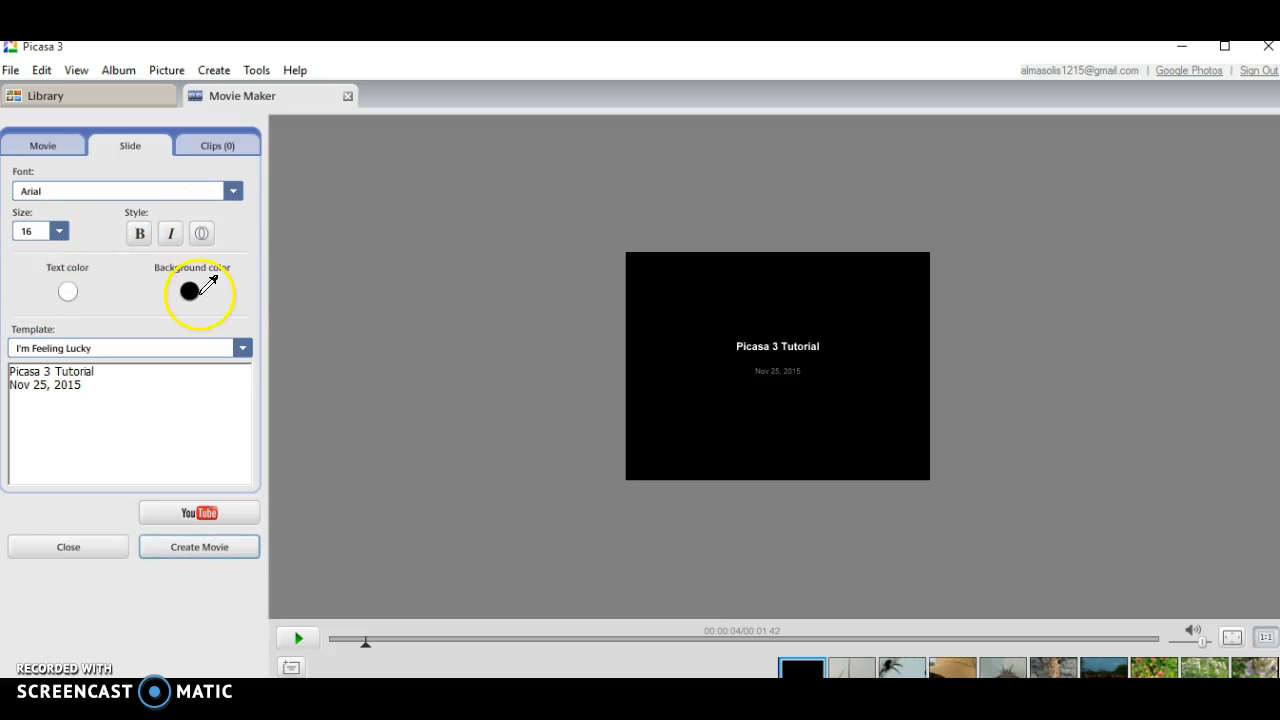
pyautogui.click(241, 346)
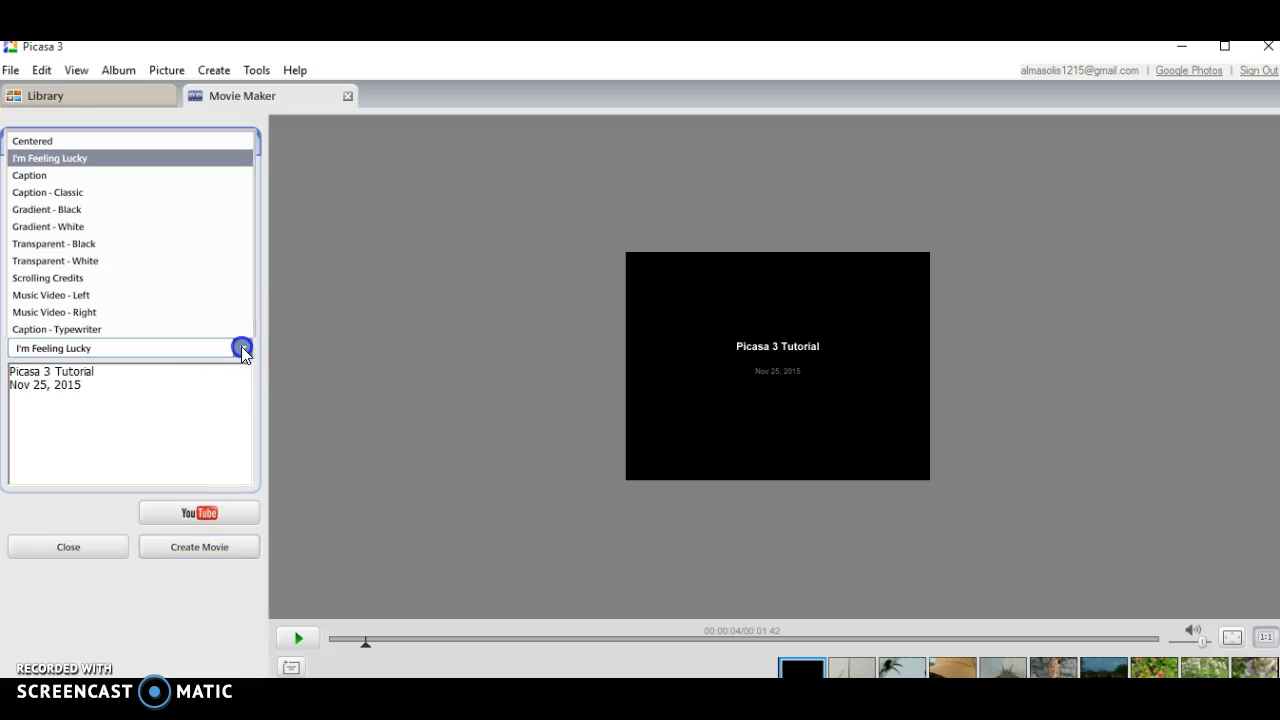
pyautogui.click(46, 163)
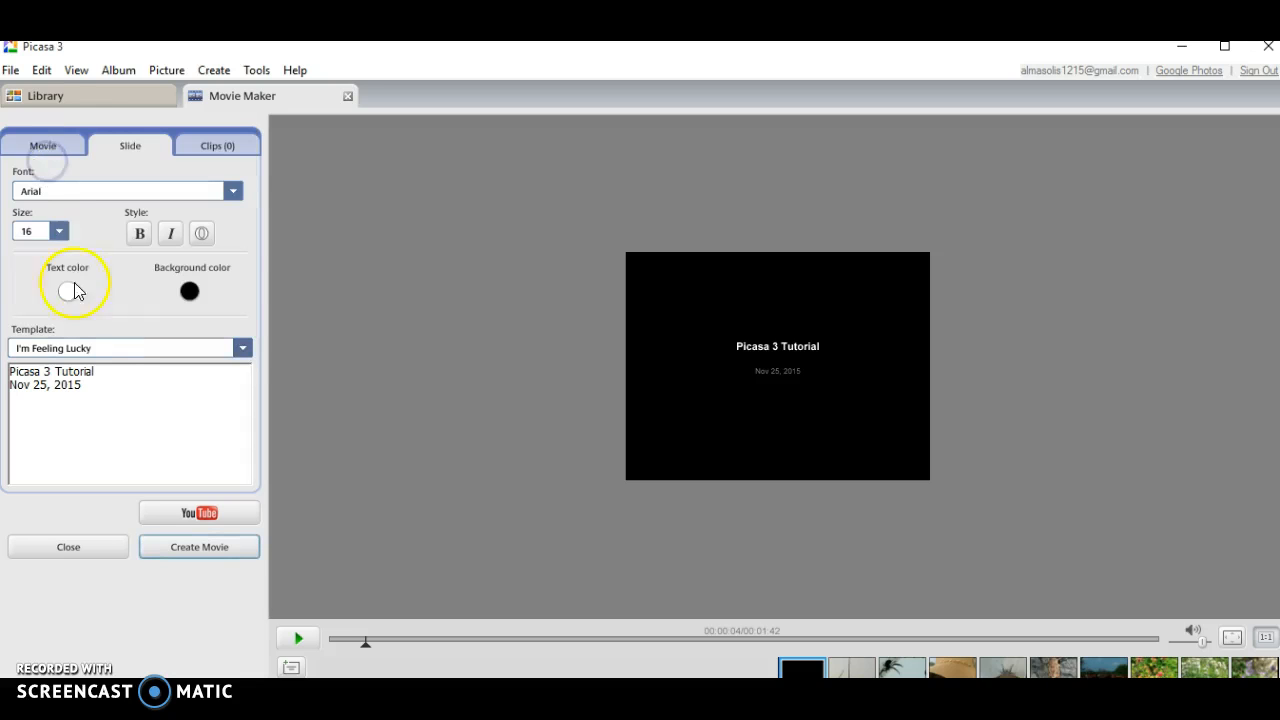
# Step: Replace the title slide's heading with "Summer Job" and delete the date line below it
pyautogui.click(92, 378)
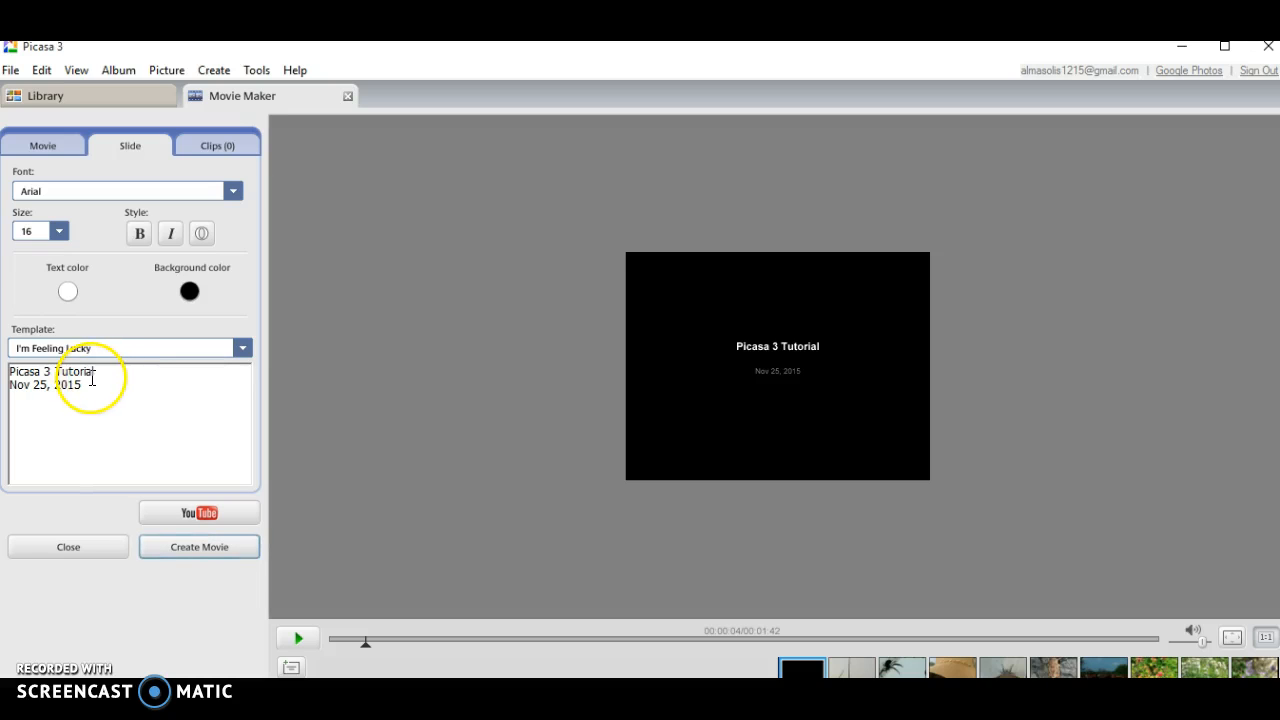
pyautogui.moveTo(94, 376); pyautogui.dragTo(8, 371)
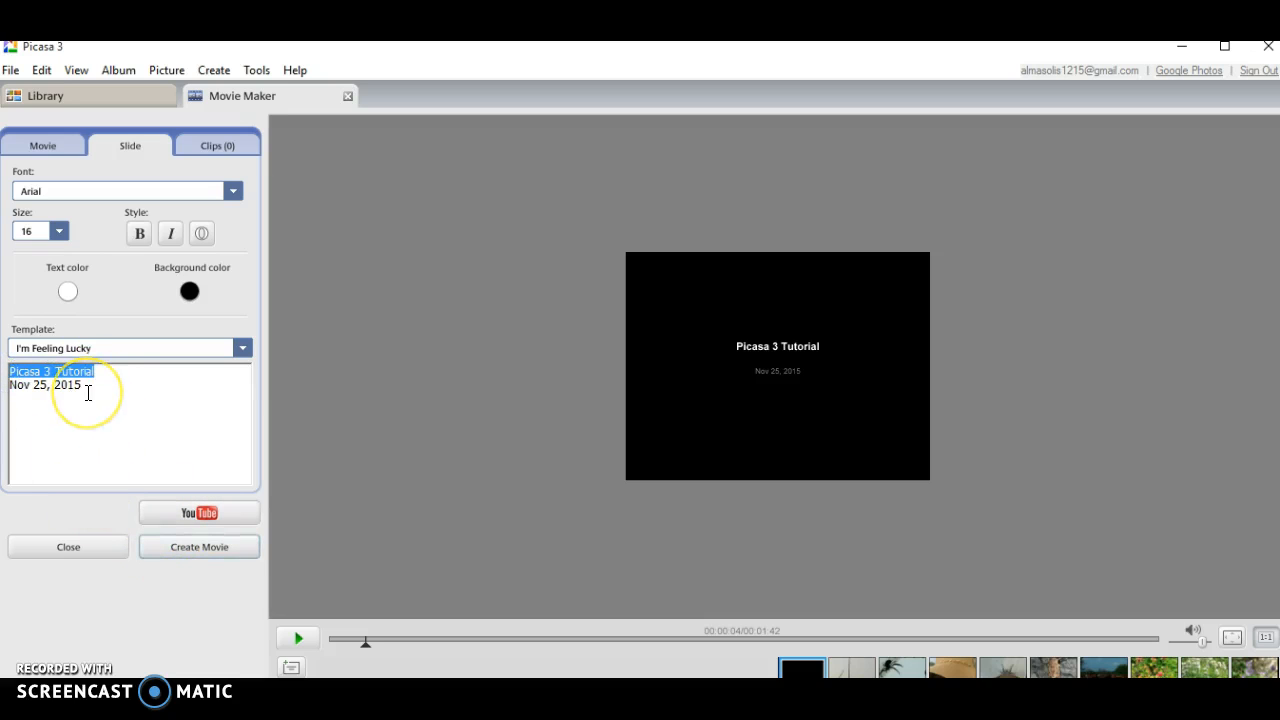
pyautogui.press('Delete')
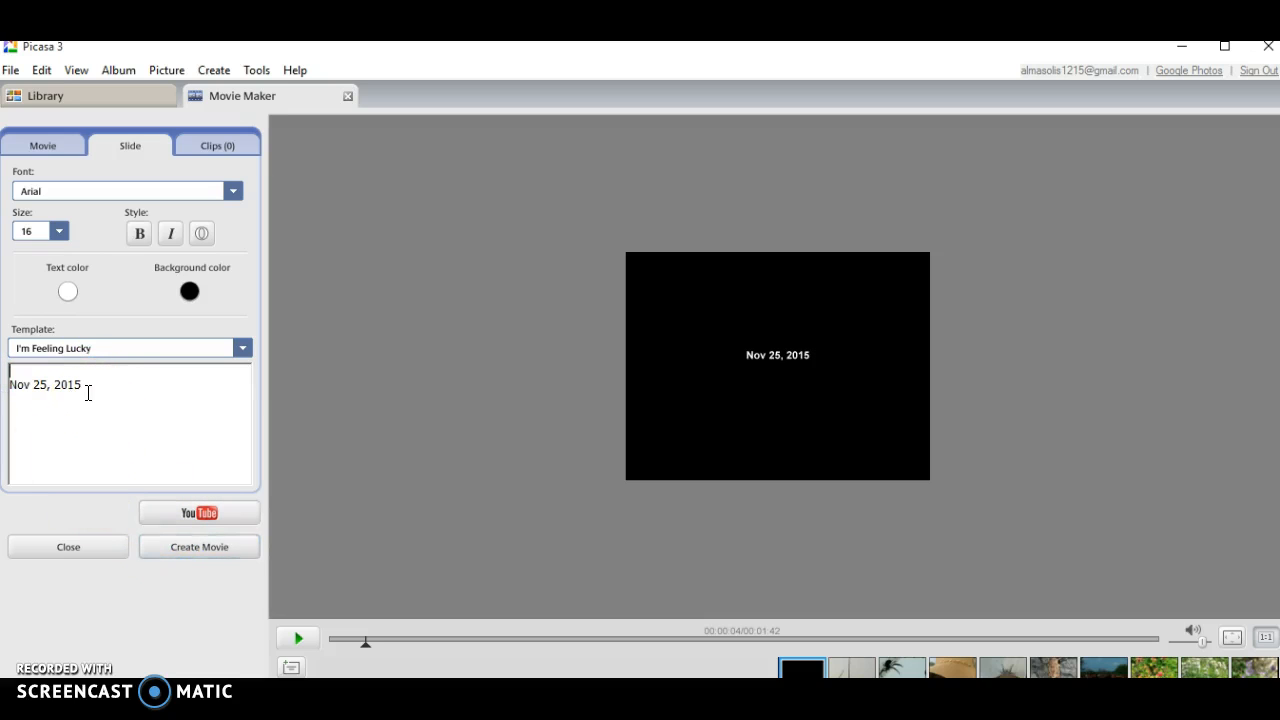
pyautogui.write('Summer')
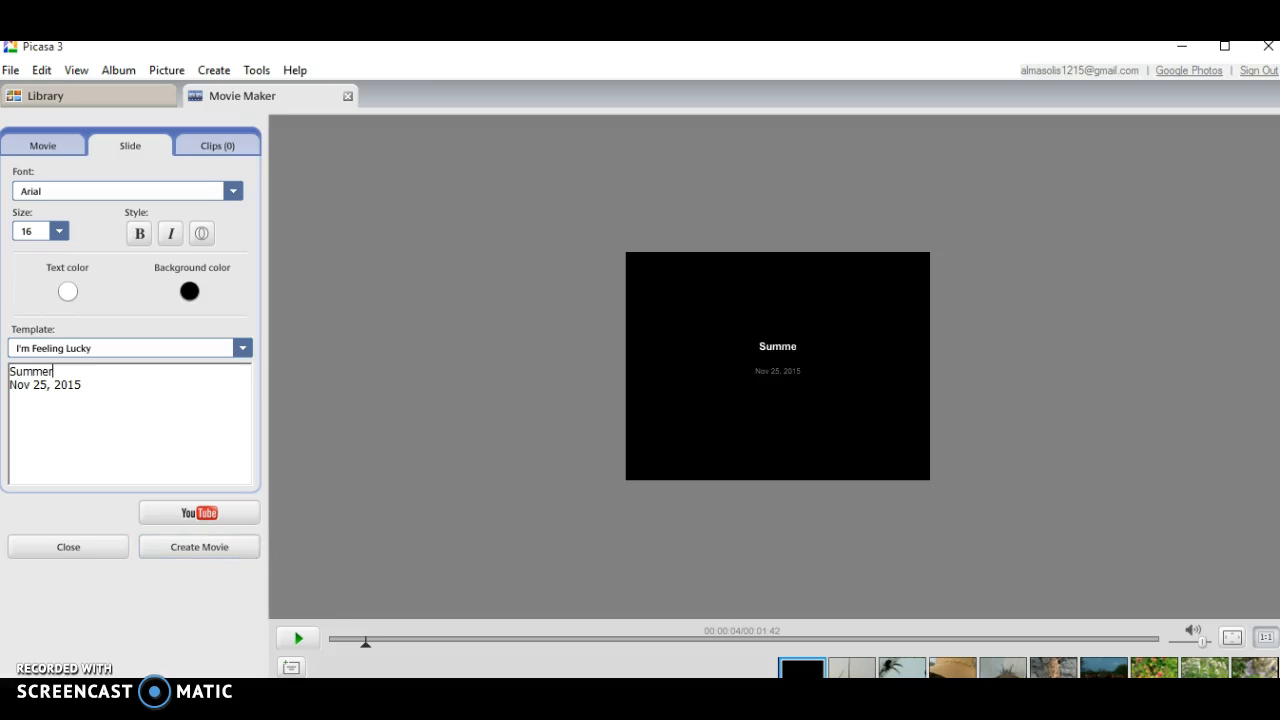
pyautogui.write(' JO')
pyautogui.press('BackSpace')
pyautogui.write('ob')
pyautogui.moveTo(86, 386); pyautogui.dragTo(12, 393)
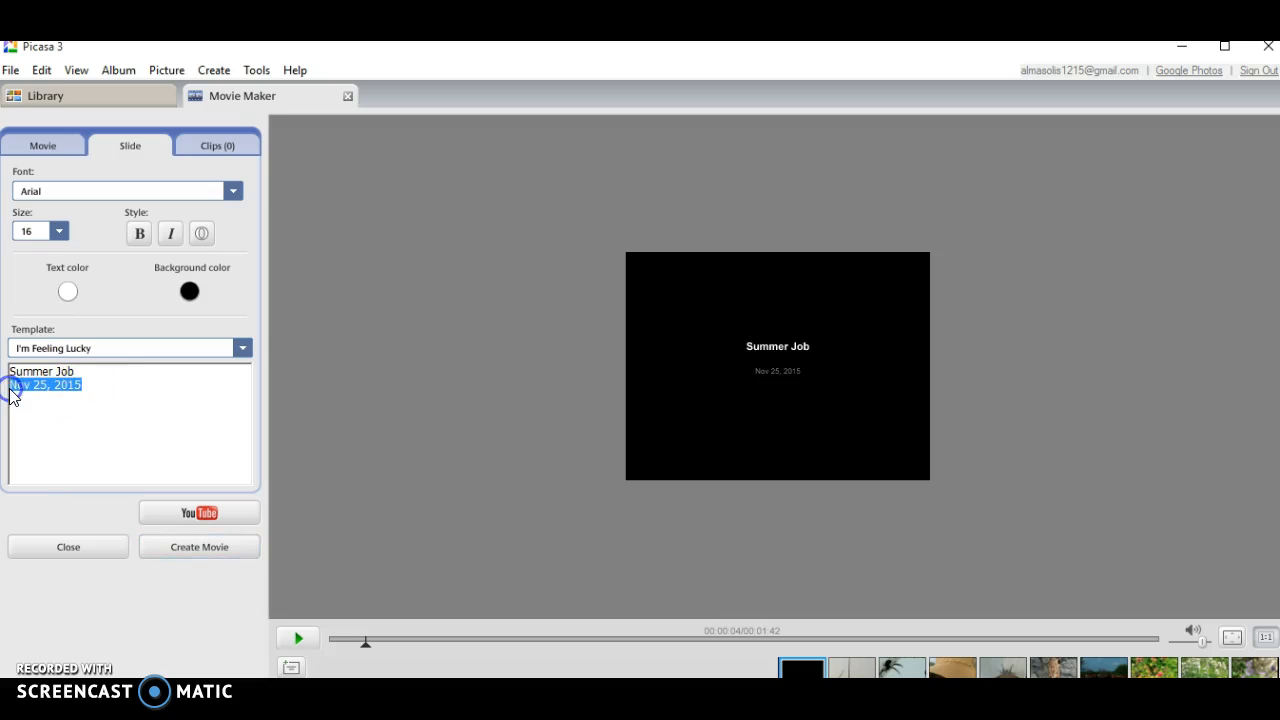
pyautogui.press('BackSpace')
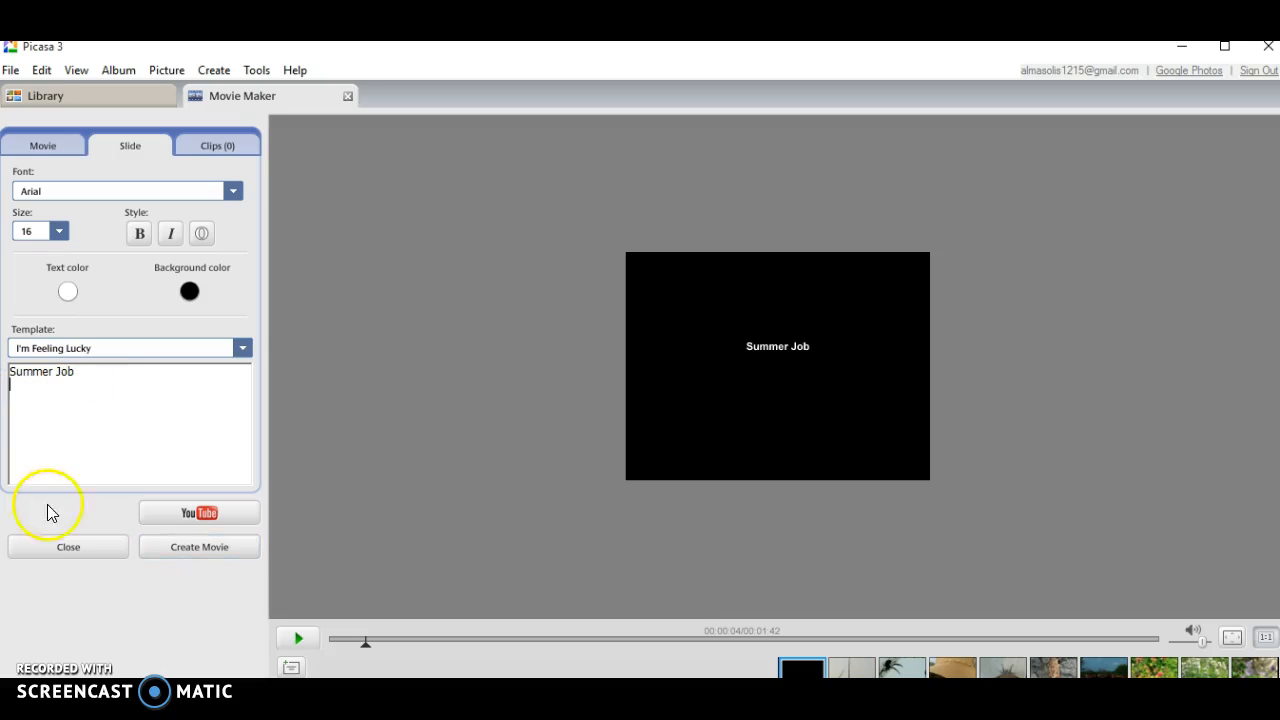
# Step: Add a new text slide ahead of the crane photo and open a text slide's wording for editing
pyautogui.moveTo(362, 634); pyautogui.dragTo(400, 632)
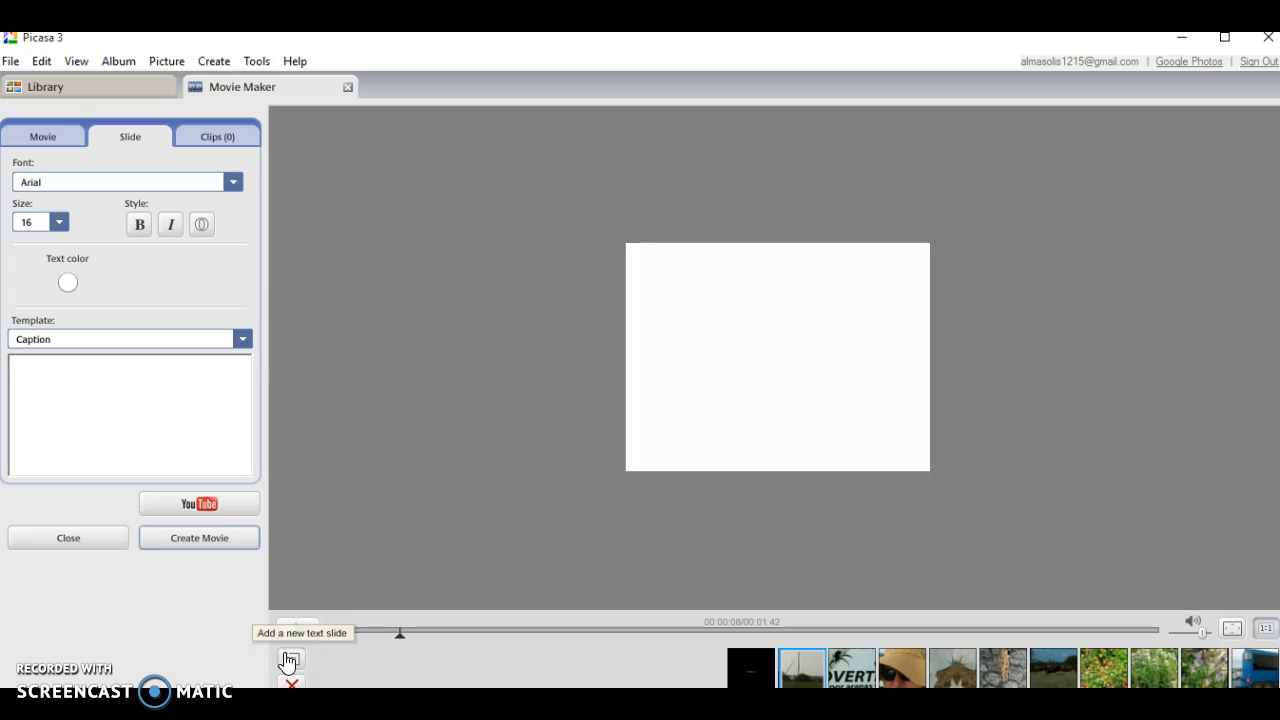
pyautogui.click(288, 662)
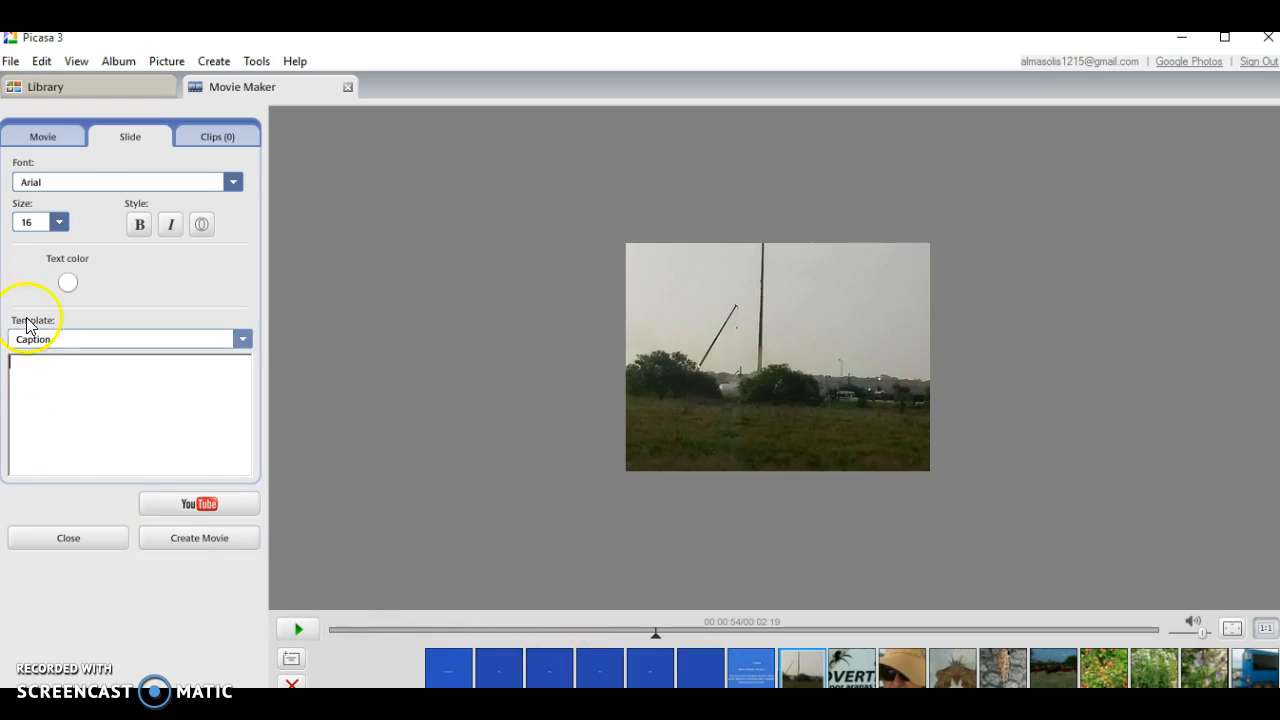
pyautogui.click(505, 672)
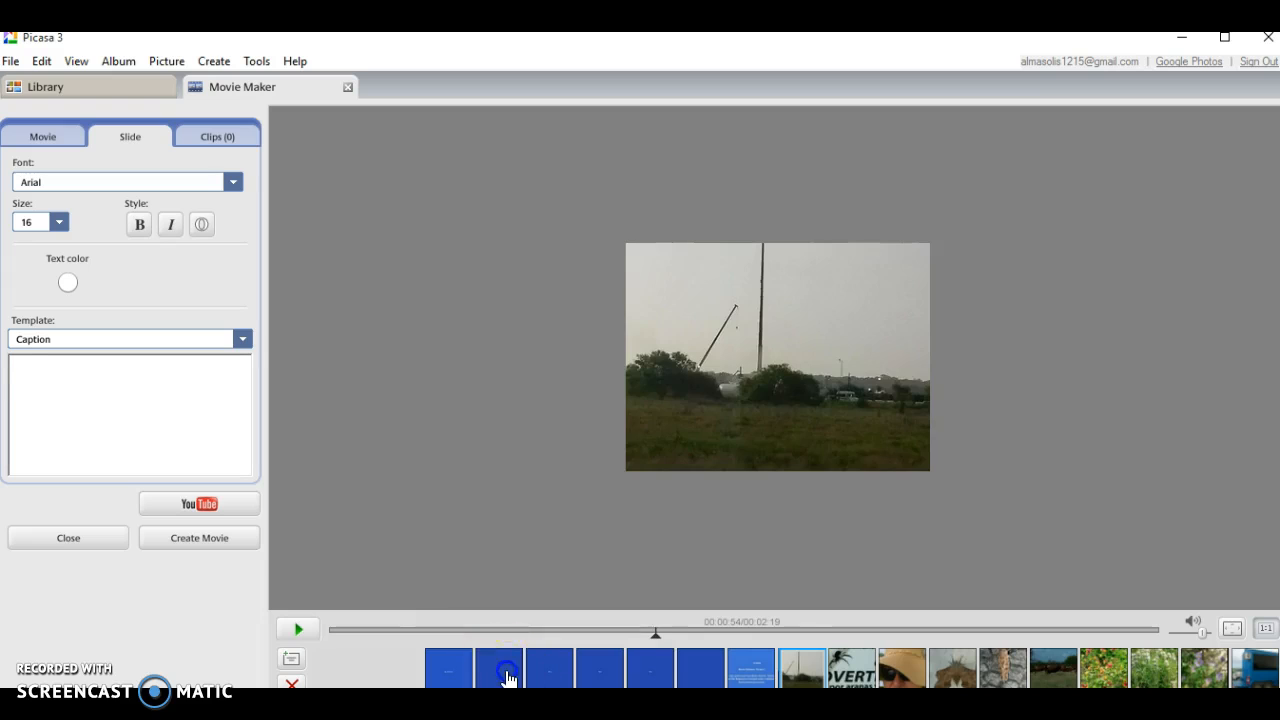
pyautogui.moveTo(44, 368); pyautogui.dragTo(13, 367)
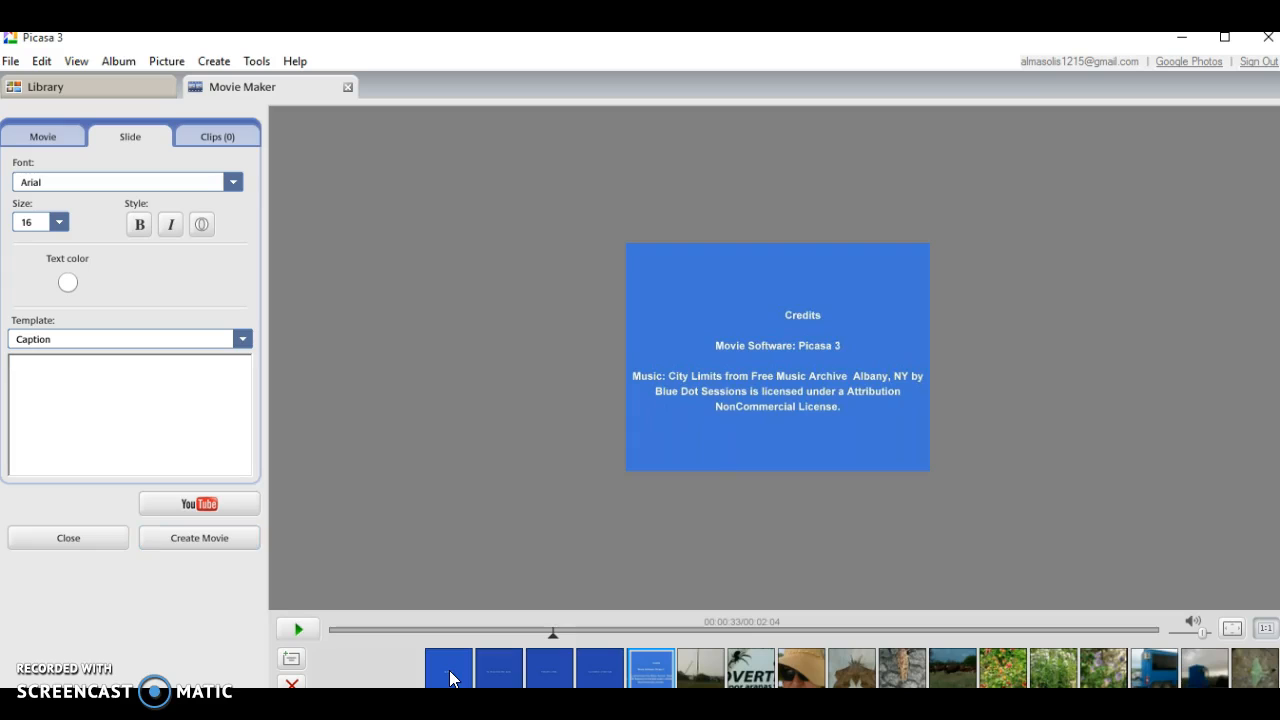
# Step: Review the wording of each text slide from the Summer Job title to the credits, ending back on the title
pyautogui.click(450, 676)
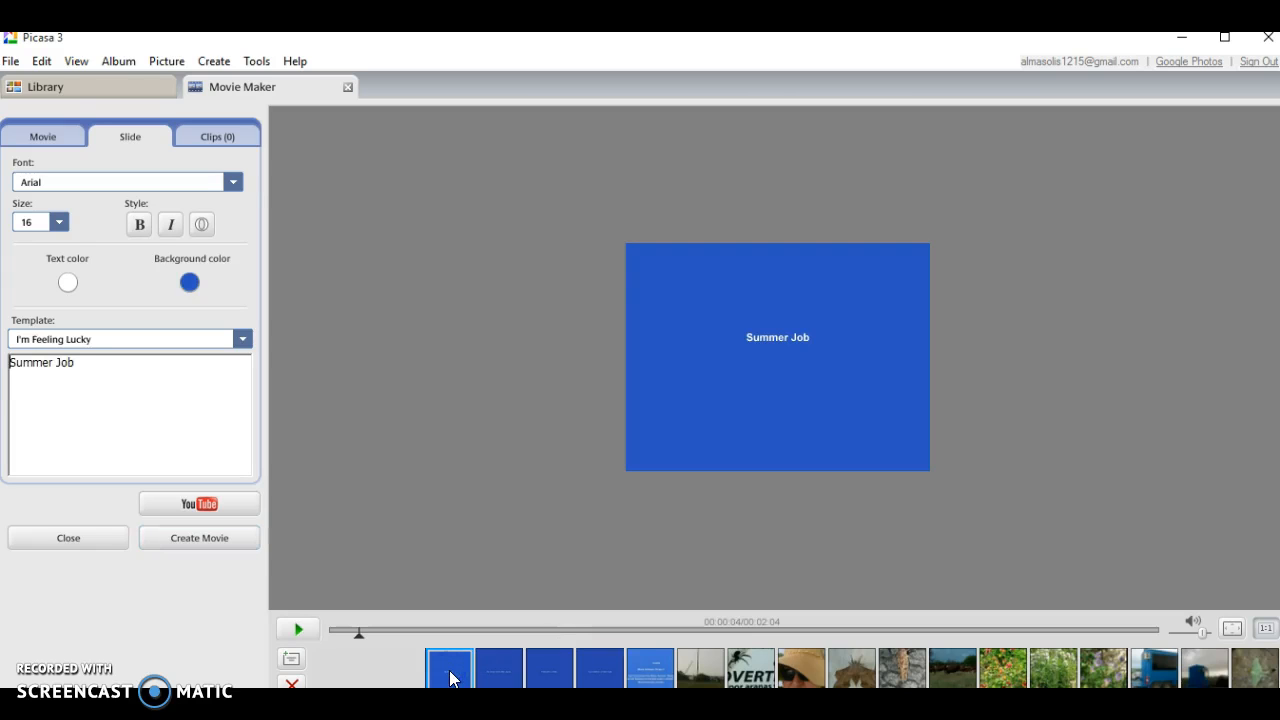
pyautogui.click(497, 675)
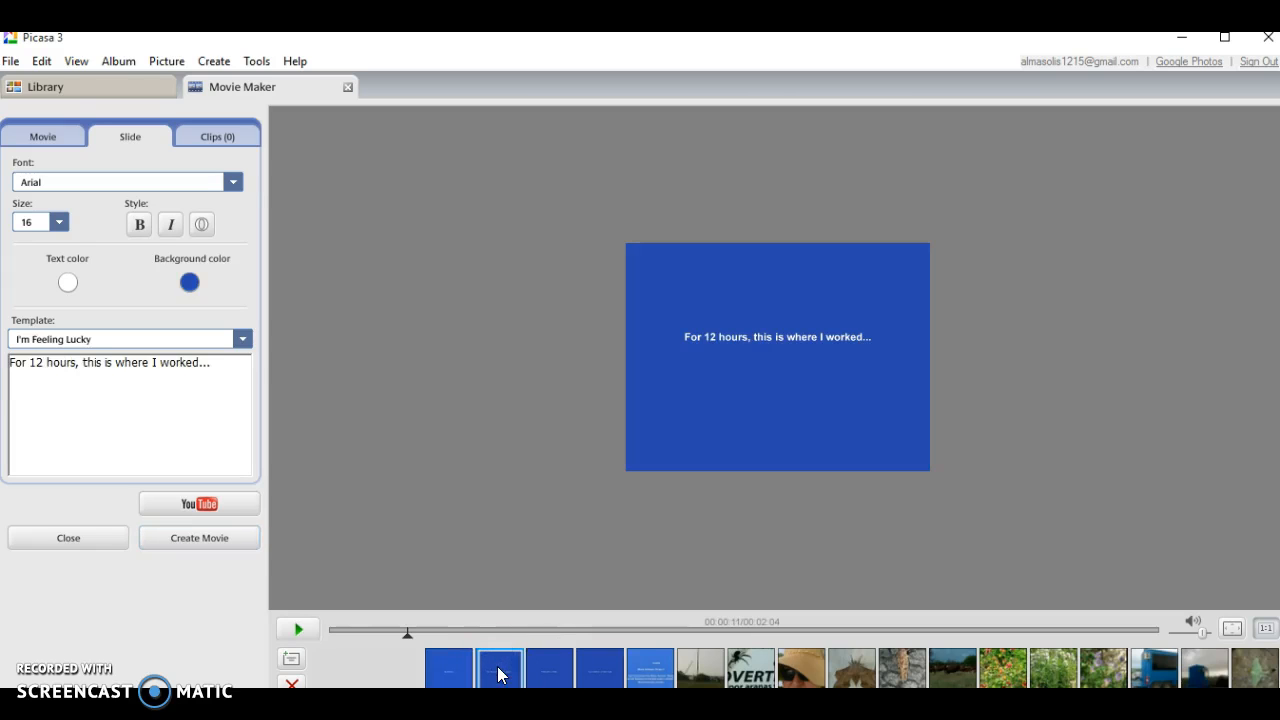
pyautogui.click(554, 670)
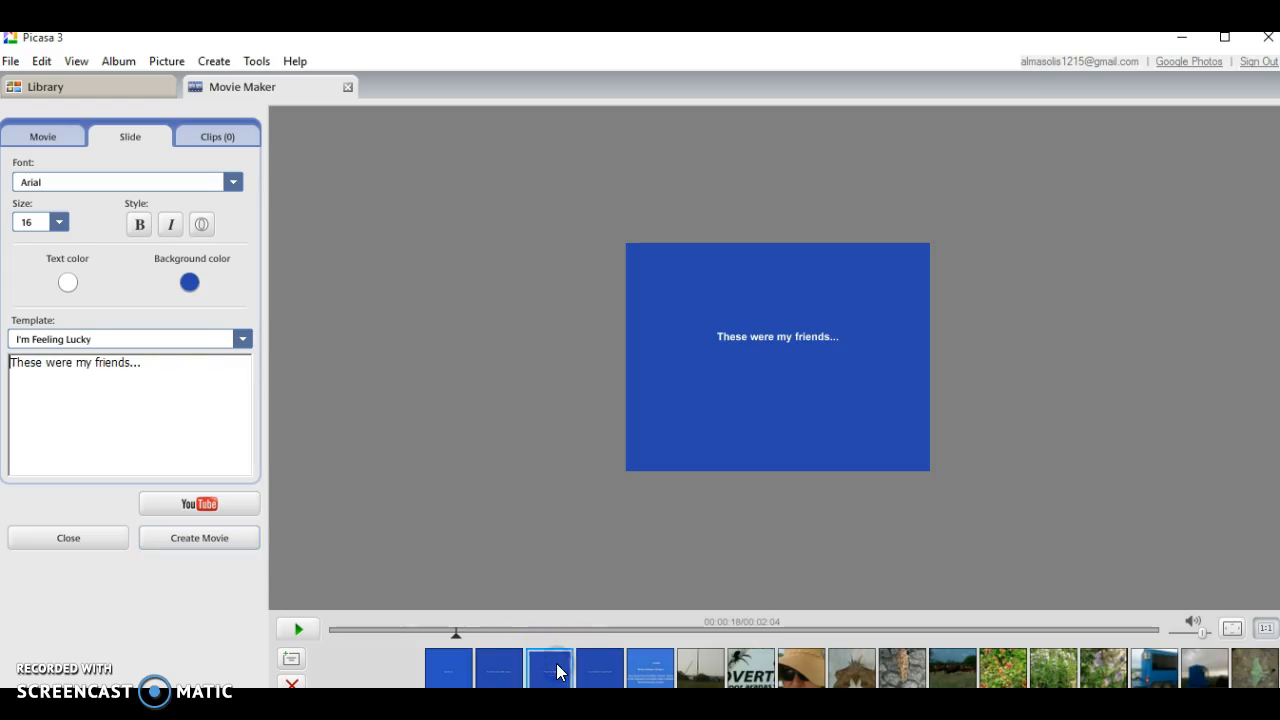
pyautogui.click(606, 674)
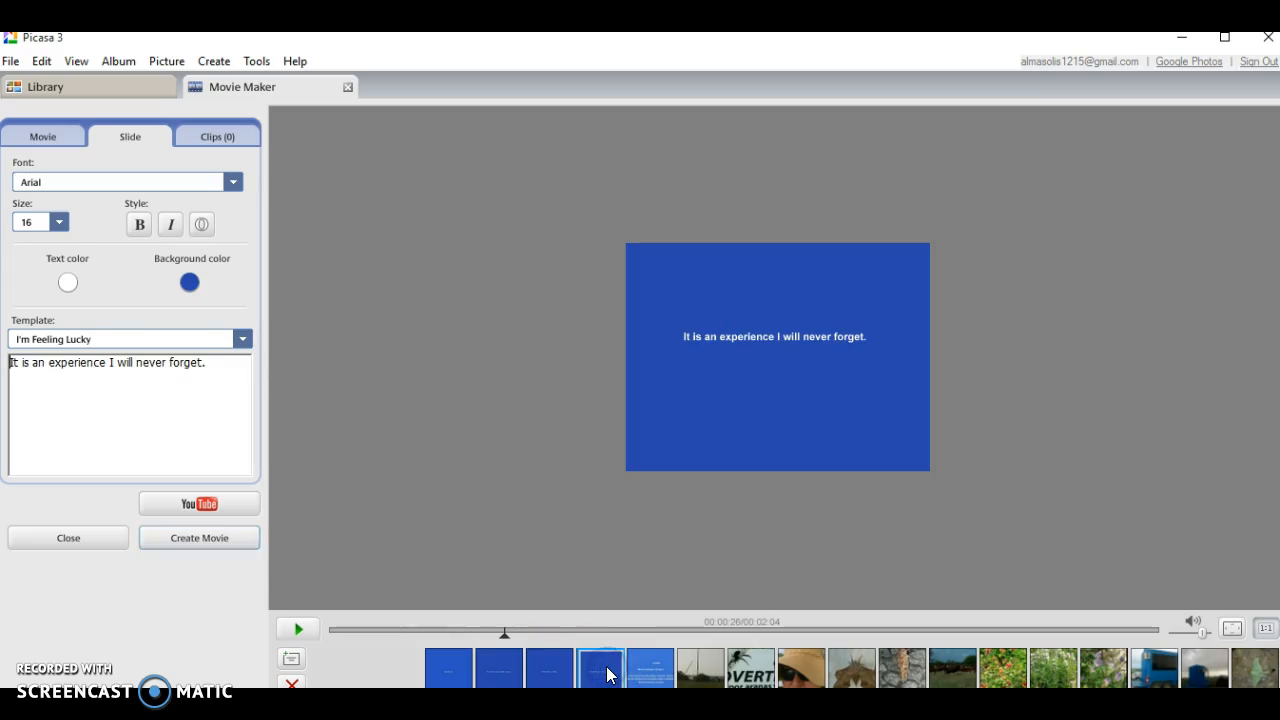
pyautogui.click(651, 674)
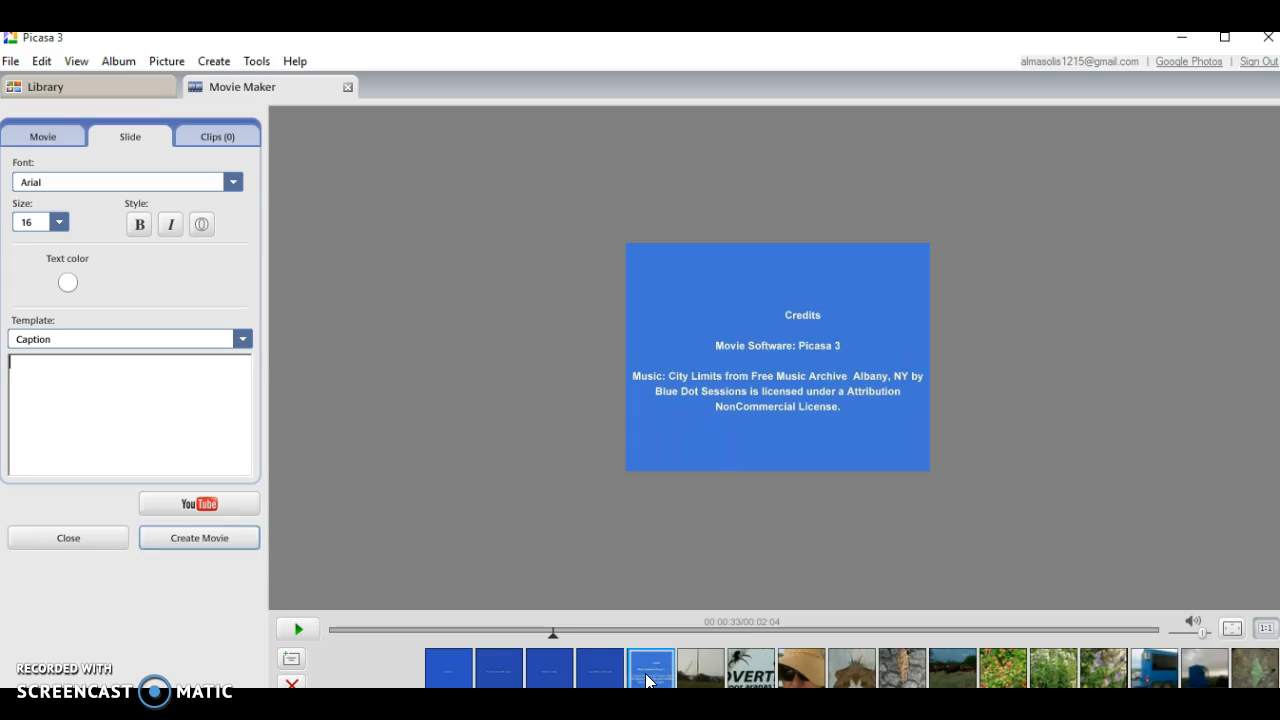
pyautogui.click(456, 674)
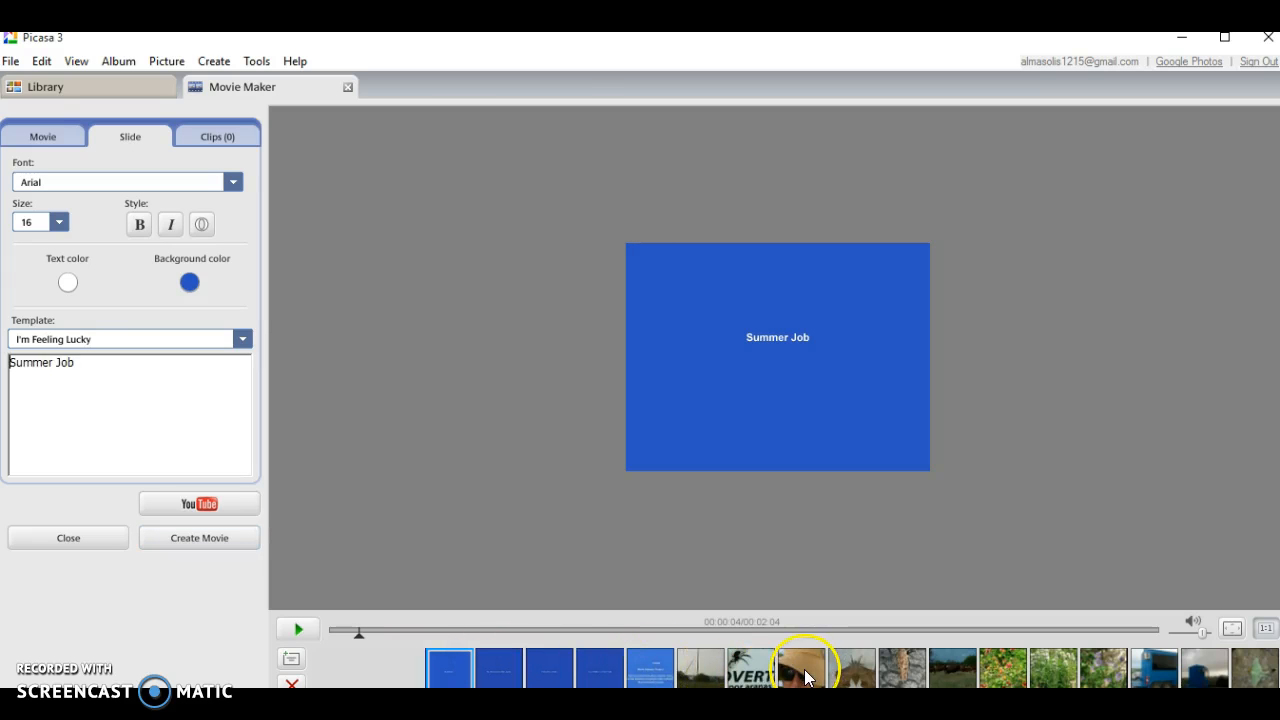
# Step: Move the hat selfie and crane photo after the Summer Job title, and the trailer and flower photos after the "For 12 hours, this is where I worked..." slide
pyautogui.moveTo(806, 677); pyautogui.dragTo(477, 680)
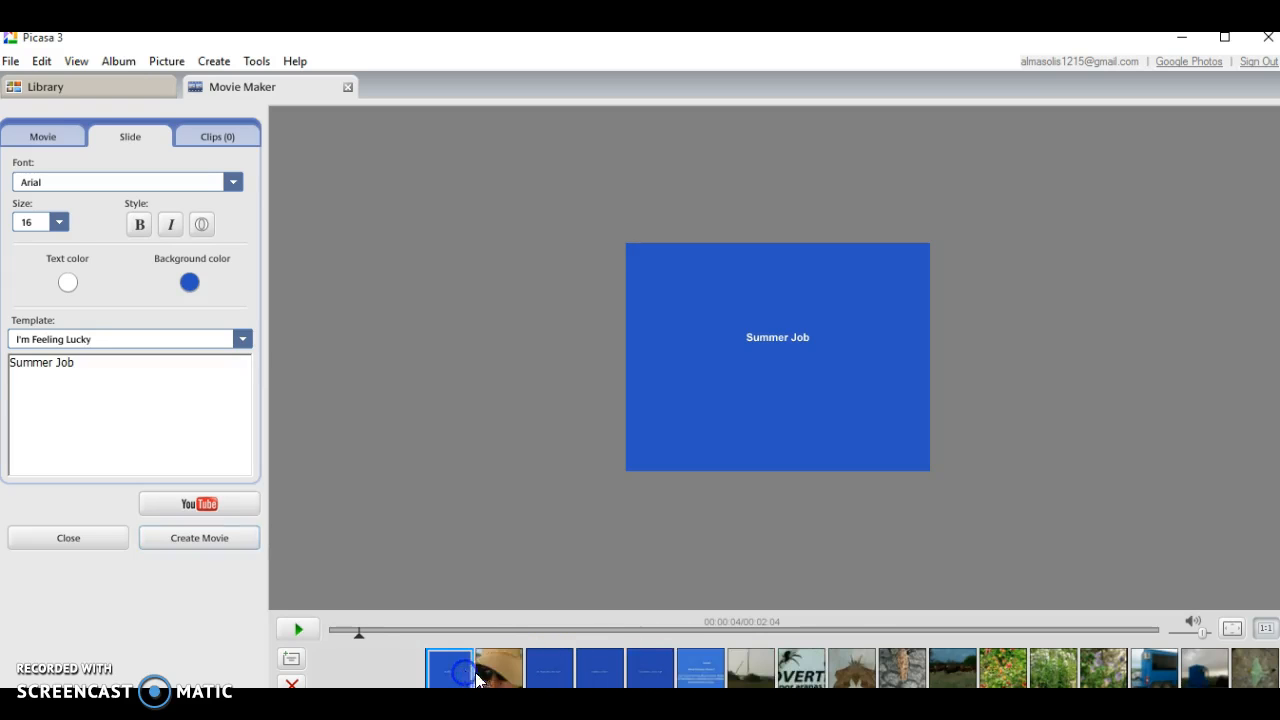
pyautogui.moveTo(748, 679); pyautogui.dragTo(513, 680)
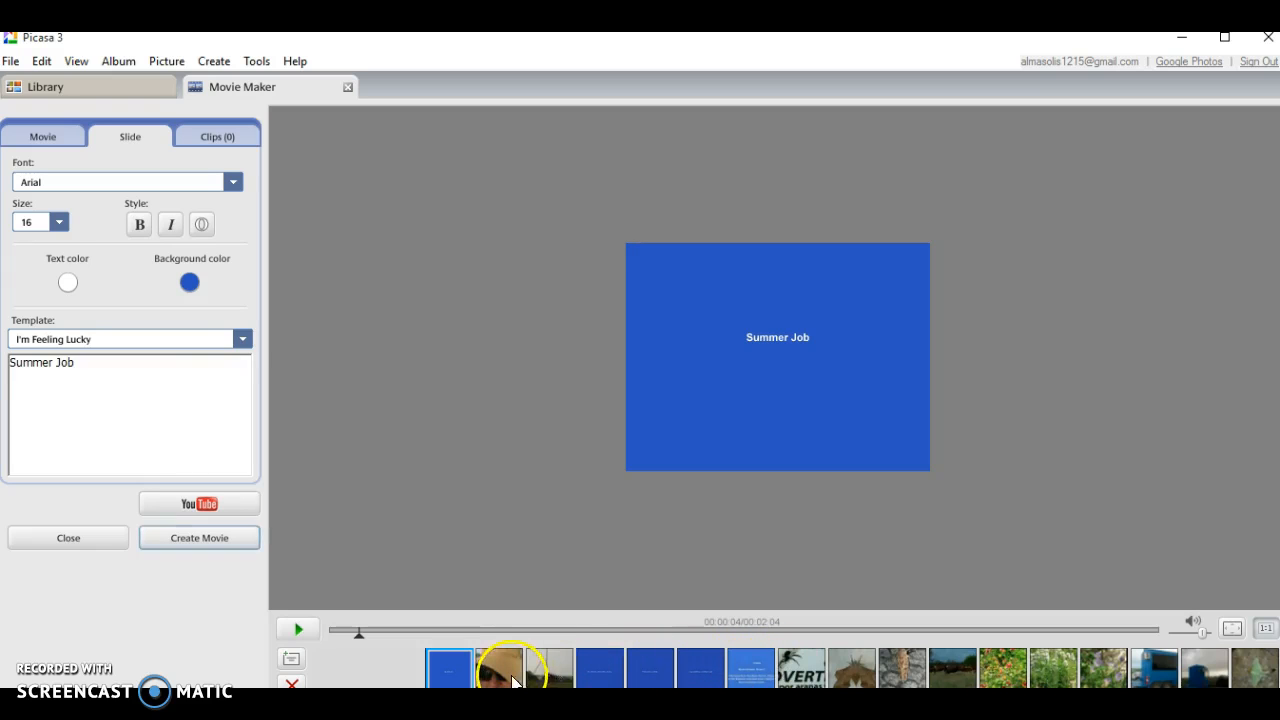
pyautogui.click(596, 676)
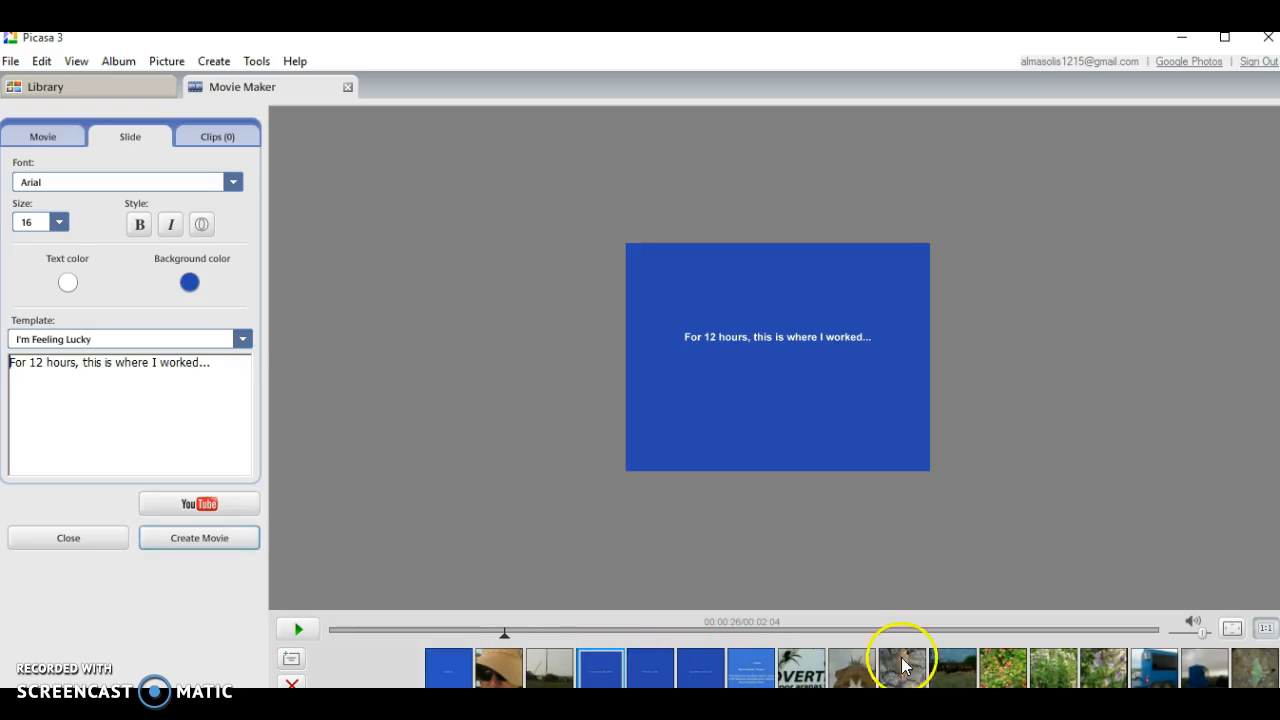
pyautogui.moveTo(1155, 668); pyautogui.dragTo(640, 672)
pyautogui.click(988, 680)
pyautogui.moveTo(988, 680); pyautogui.dragTo(666, 675)
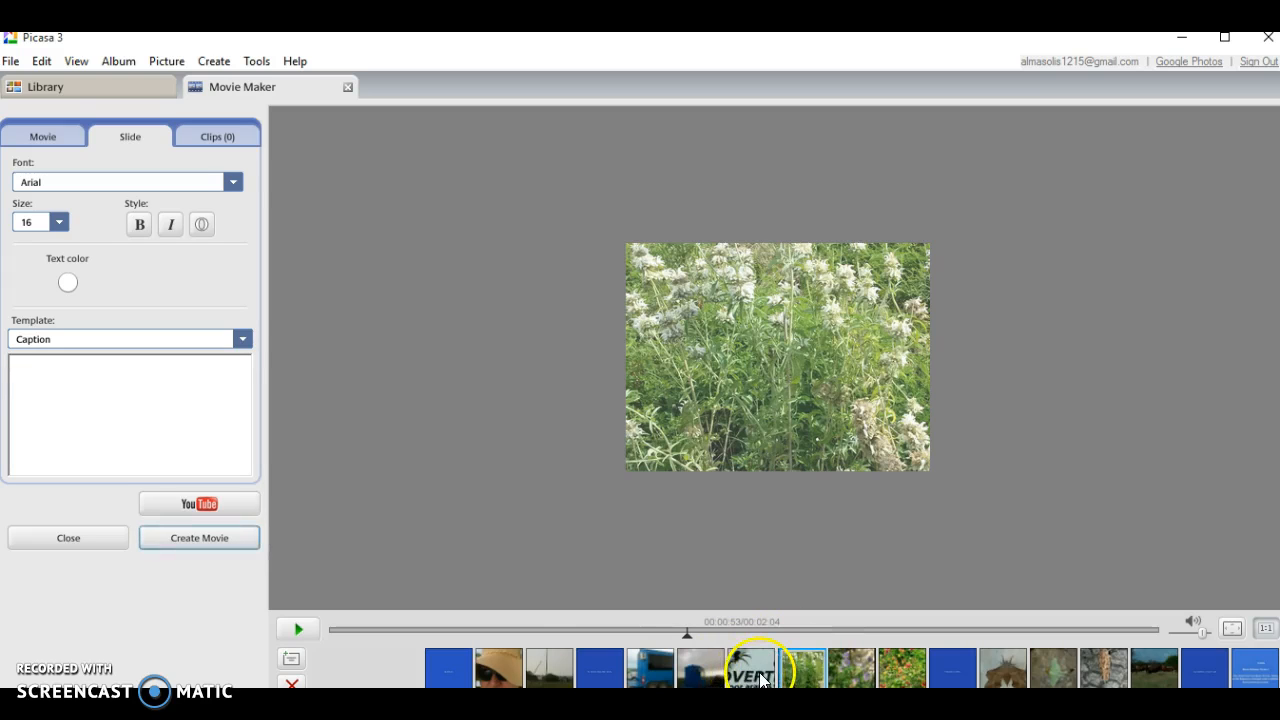
# Step: Remove the second blue trailer photo and the spider warning sign photo from the movie
pyautogui.rightClick(708, 664)
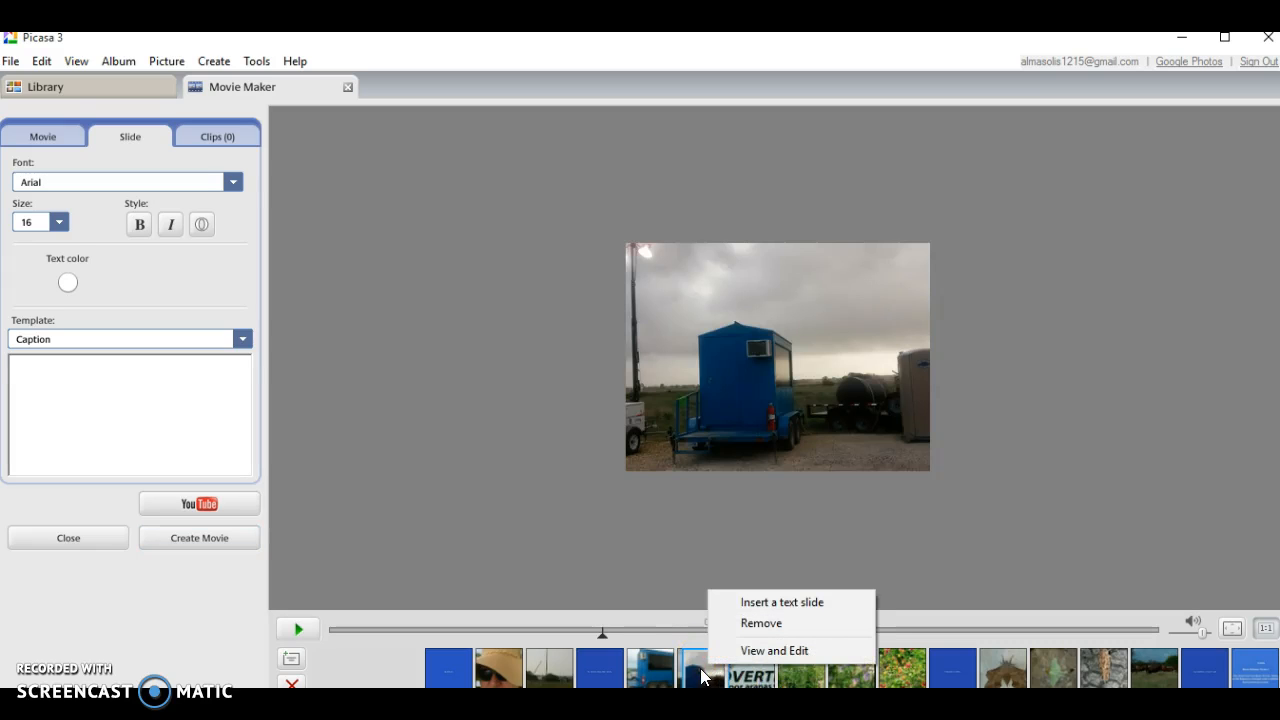
pyautogui.click(748, 624)
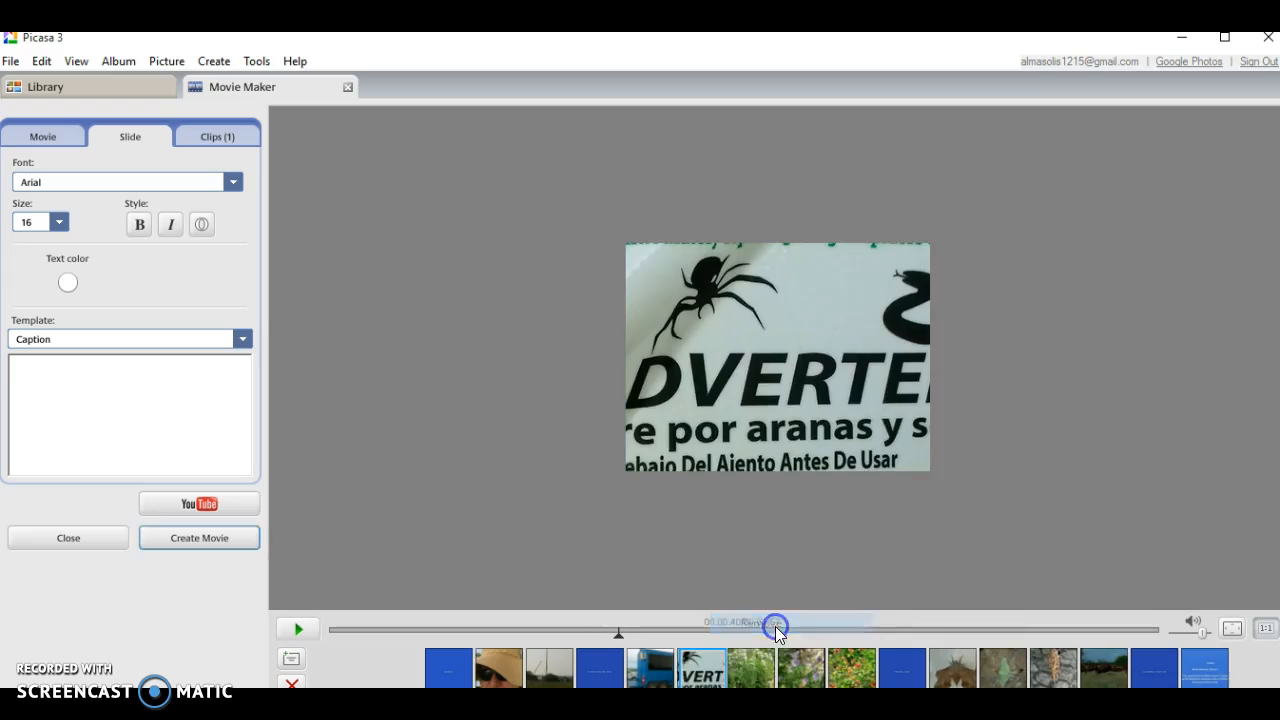
pyautogui.rightClick(692, 678)
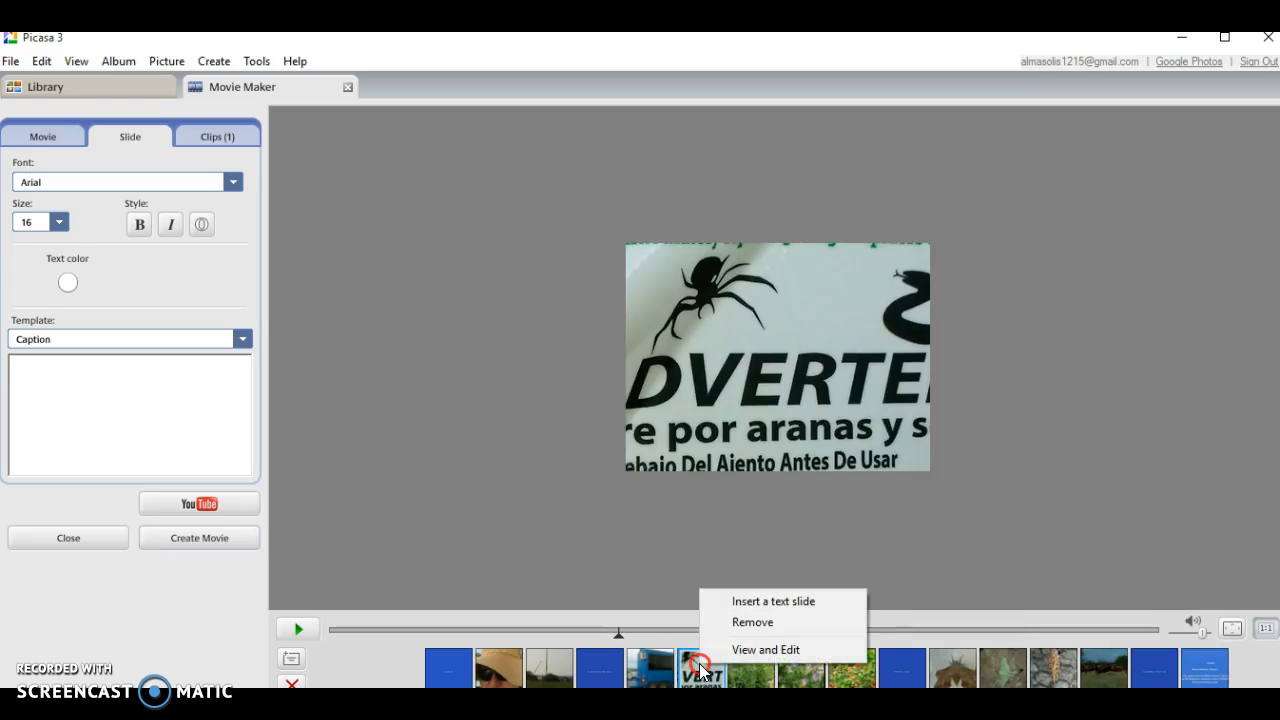
pyautogui.click(750, 624)
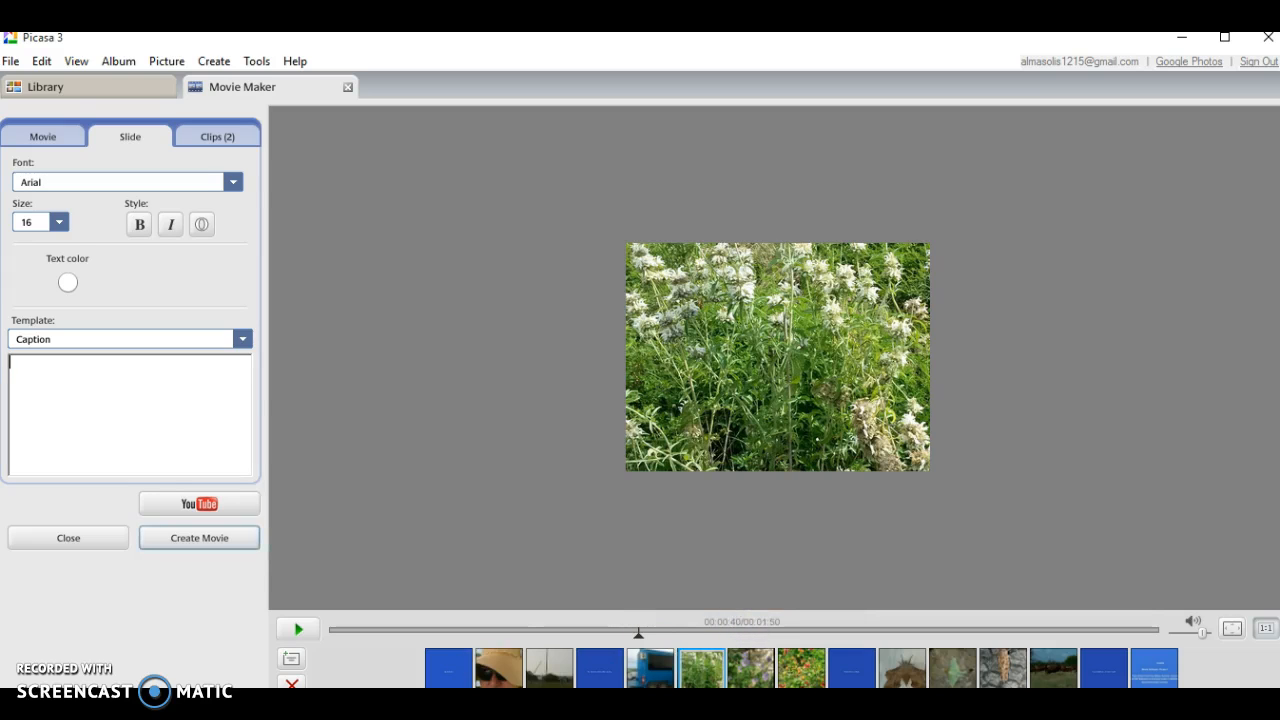
# Step: Load the Blue_Dot_Sessions_-_06_-_City_Limits music file as the movie's audio track
pyautogui.click(38, 137)
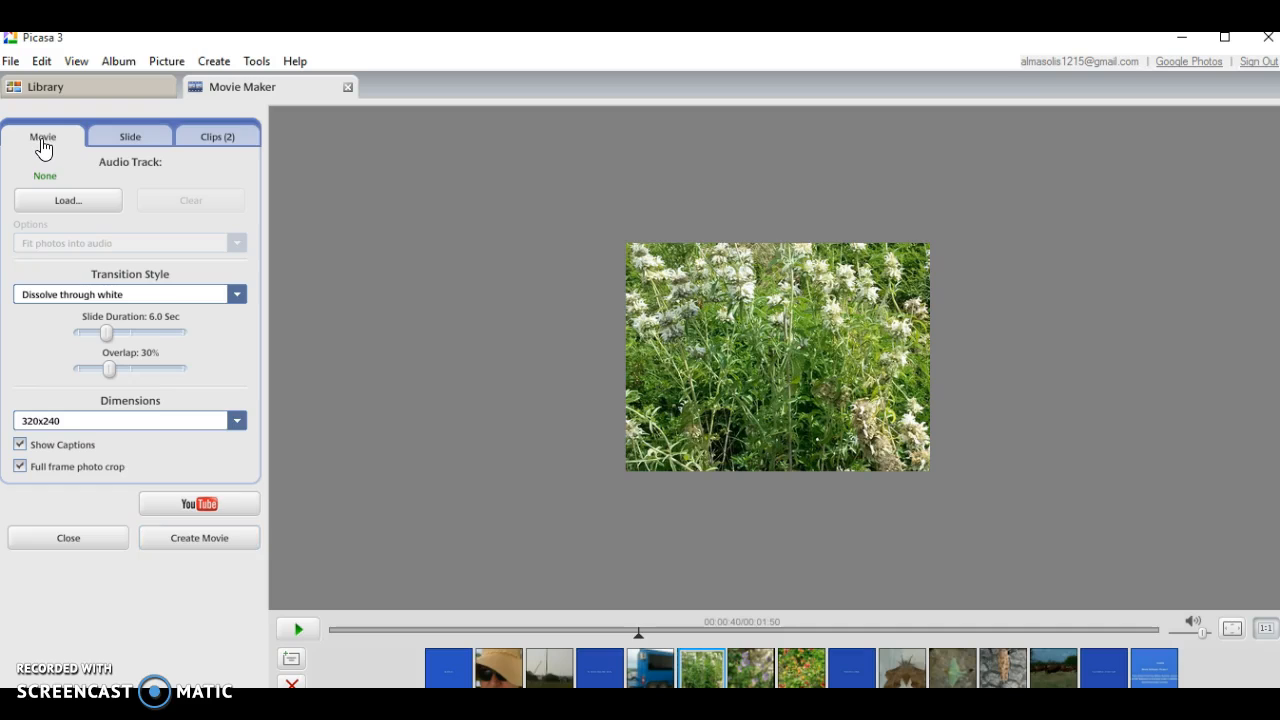
pyautogui.click(67, 201)
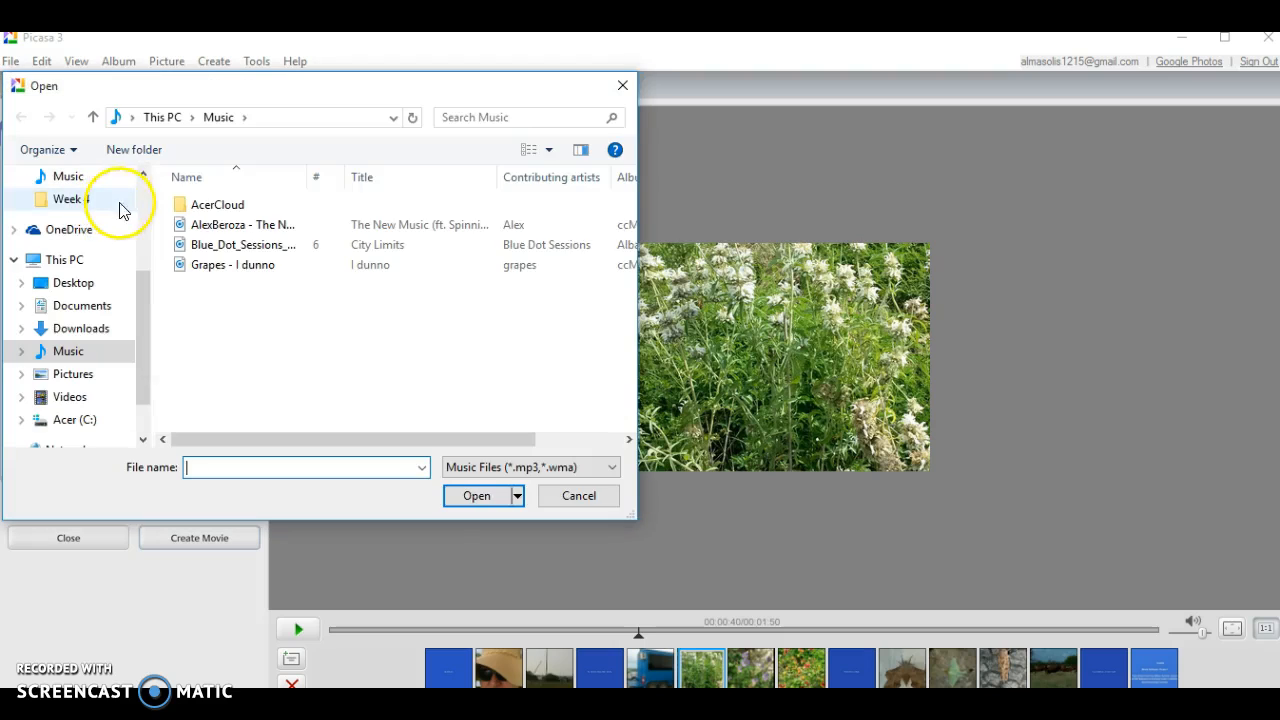
pyautogui.click(213, 250)
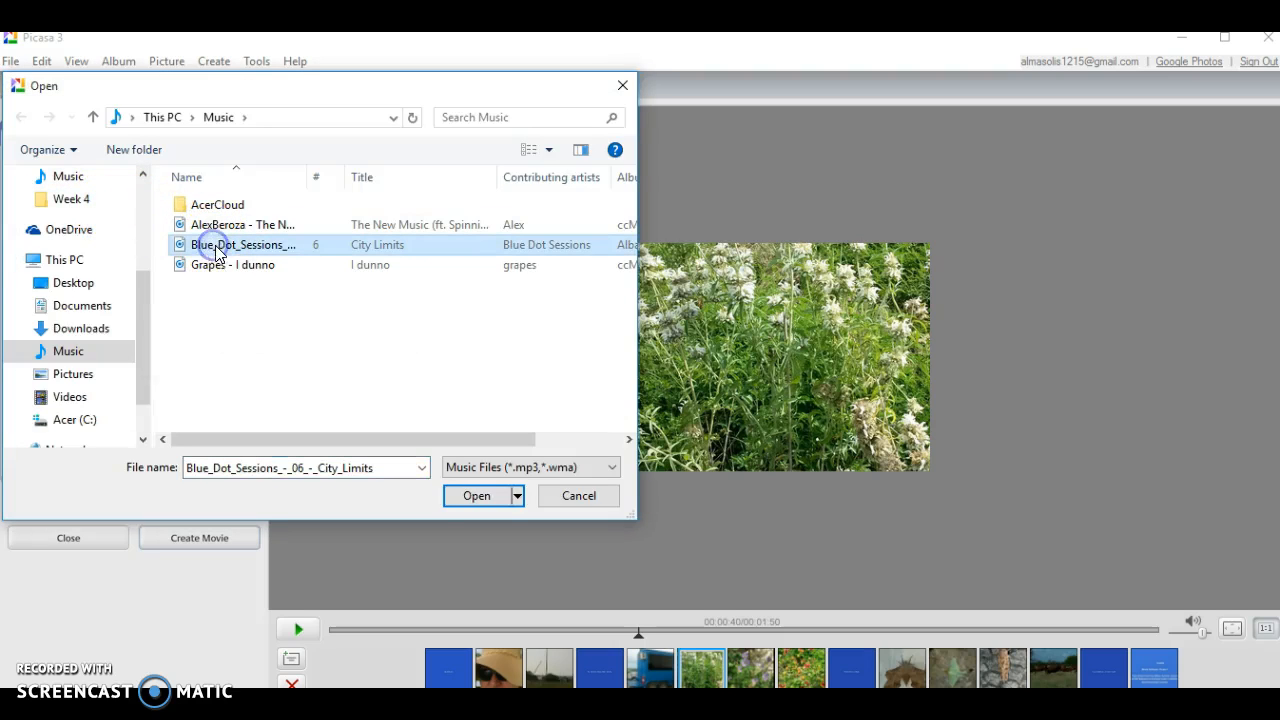
pyautogui.click(481, 496)
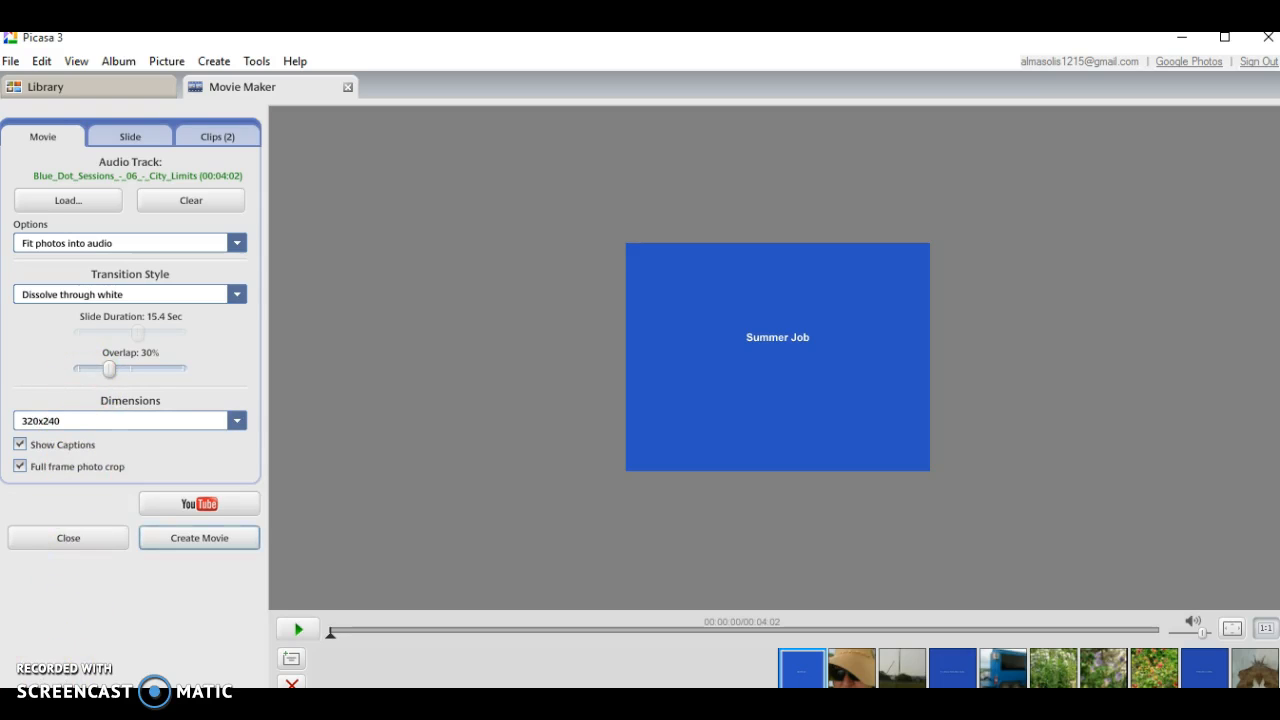
# Step: Try the Fit photos into audio and Loop photos to match audio options, ending with the audio option set to Truncate audio
pyautogui.click(237, 245)
pyautogui.click(35, 263)
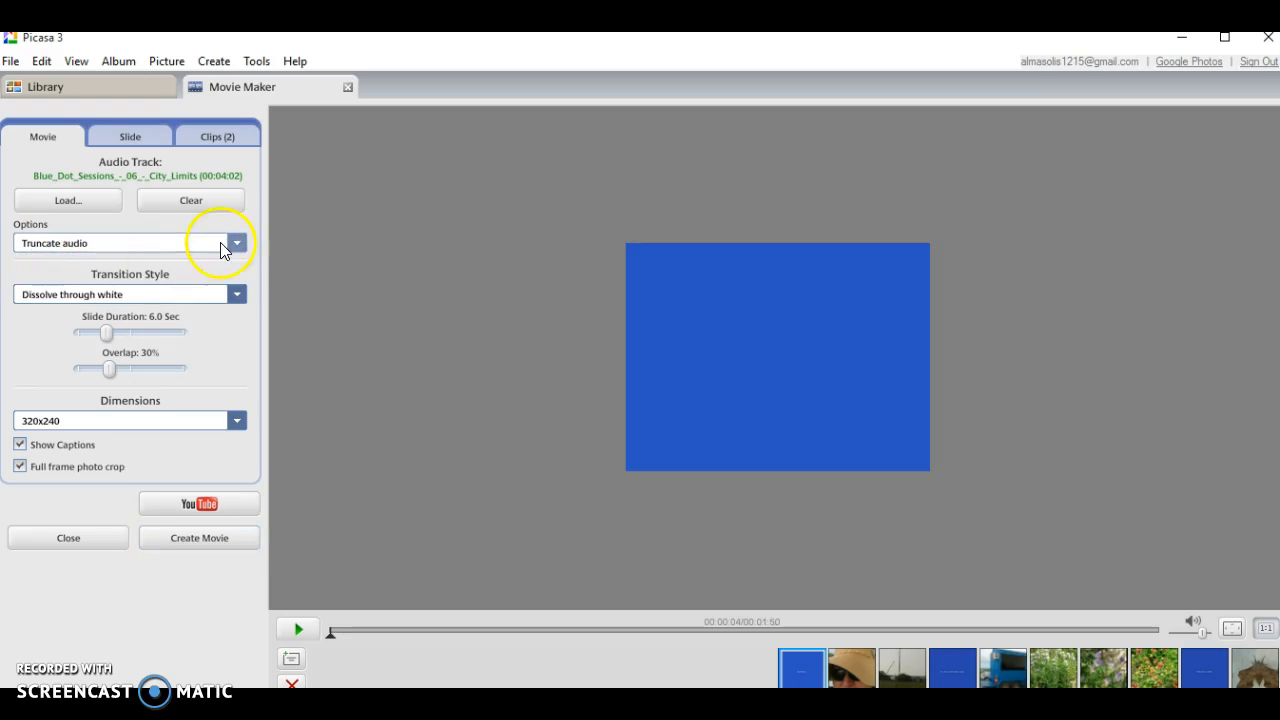
pyautogui.click(236, 245)
pyautogui.click(80, 281)
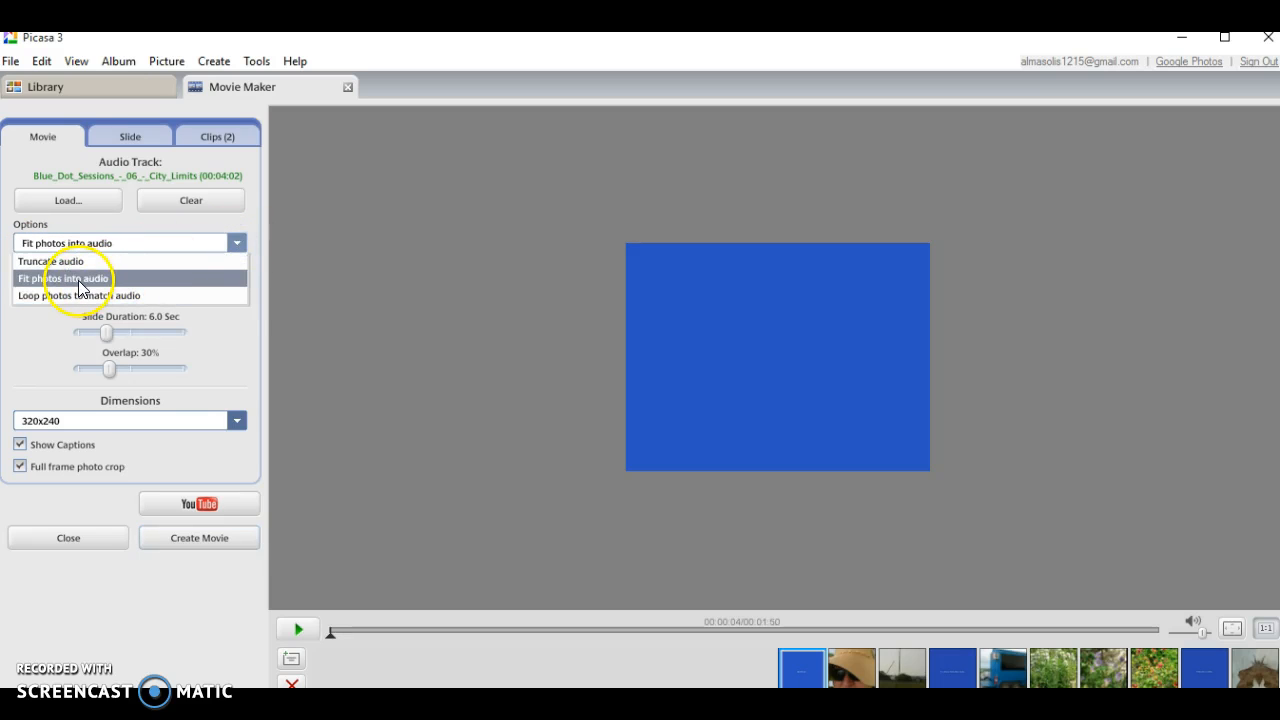
pyautogui.click(45, 295)
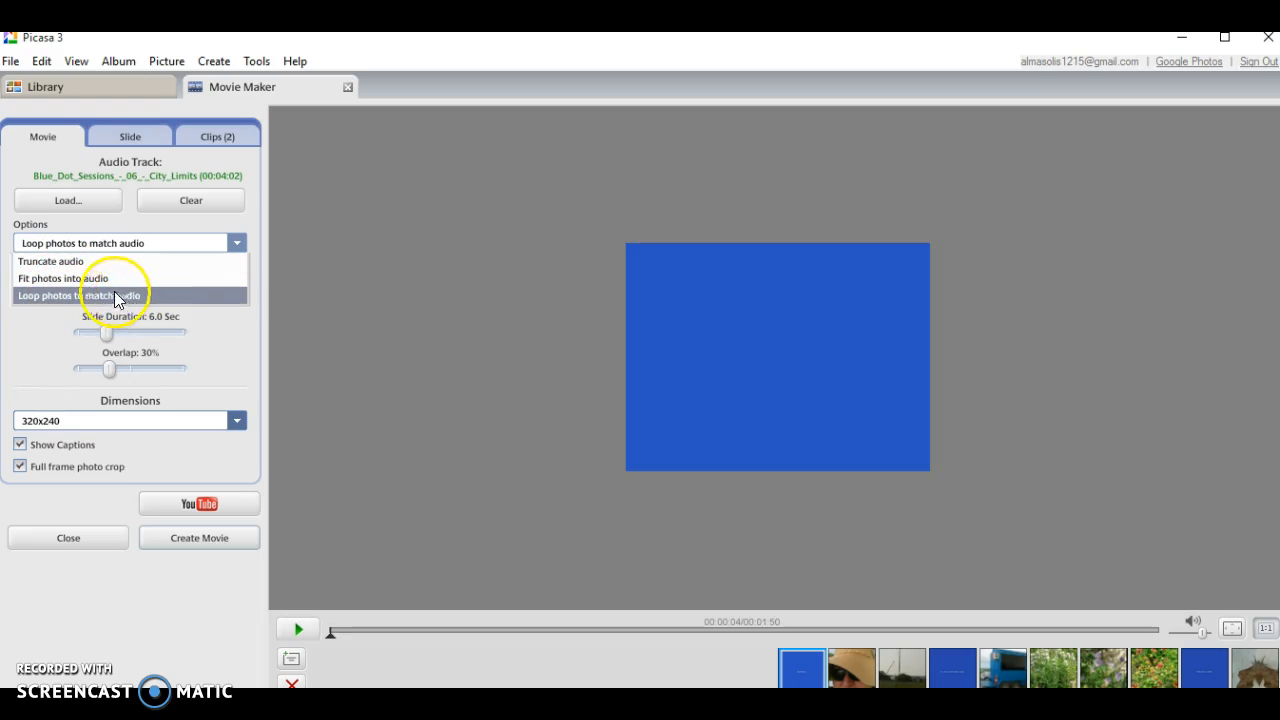
pyautogui.click(50, 263)
pyautogui.click(49, 260)
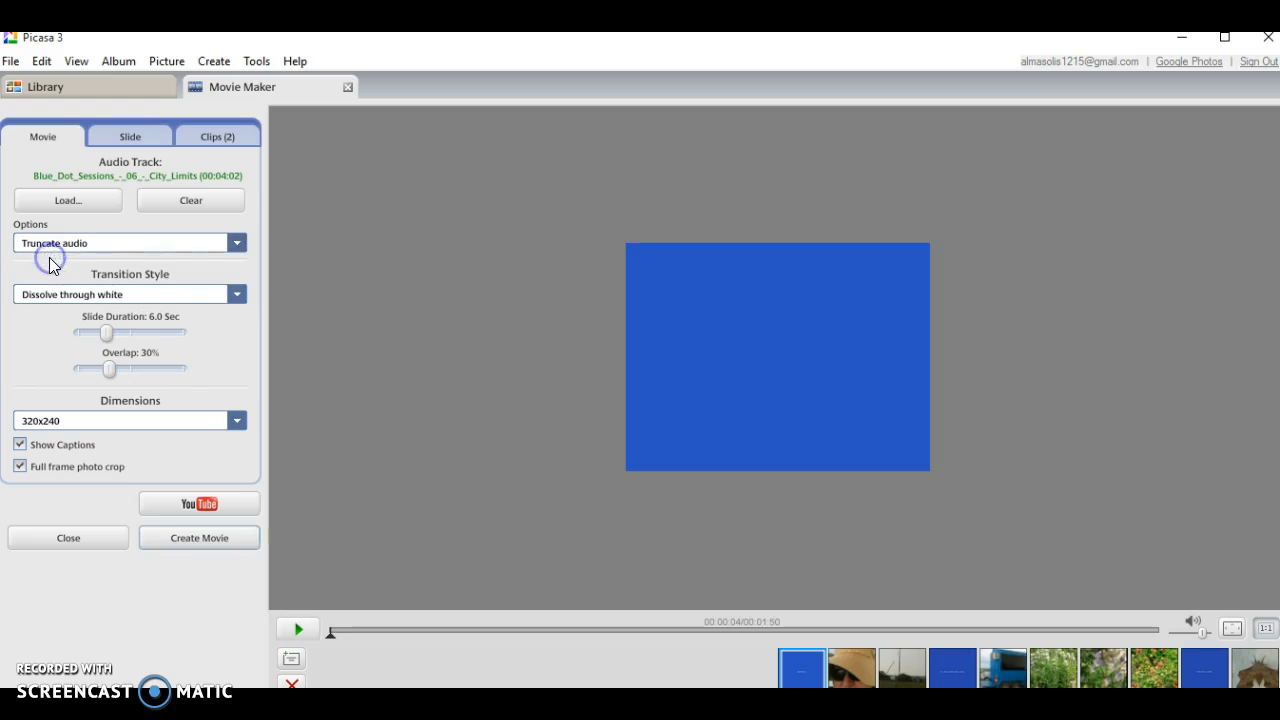
pyautogui.click(60, 538)
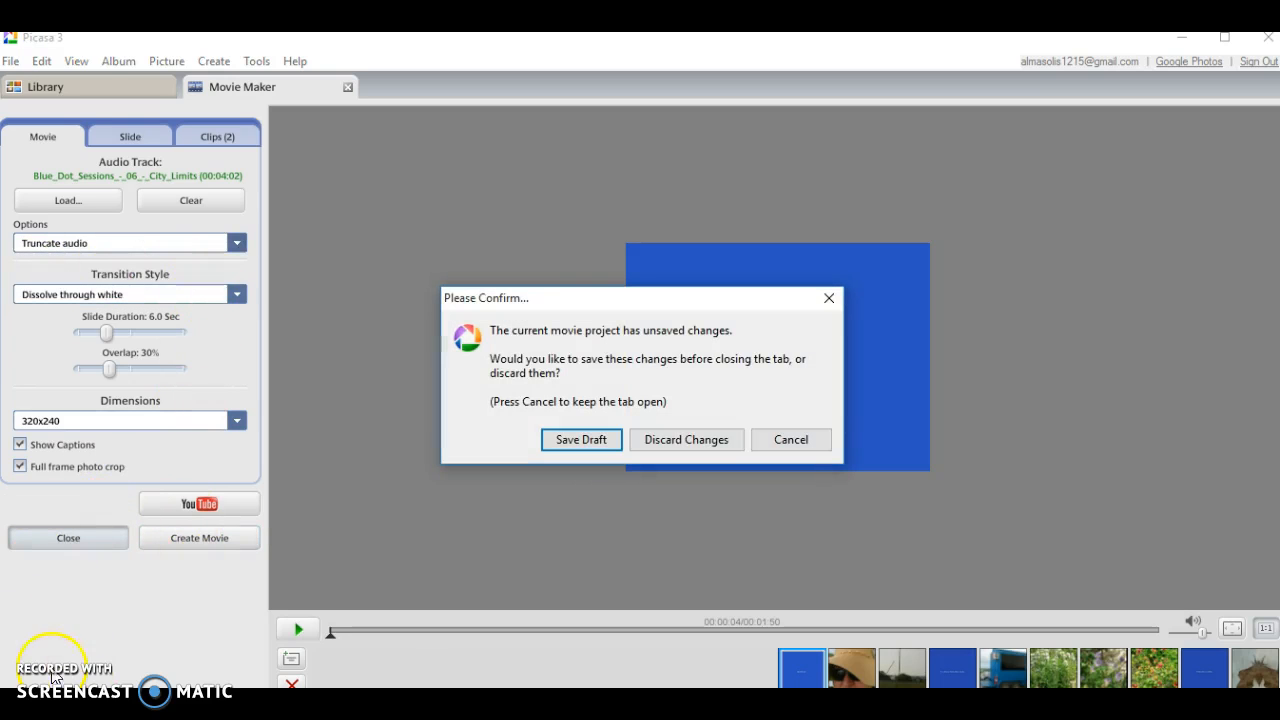
pyautogui.click(790, 440)
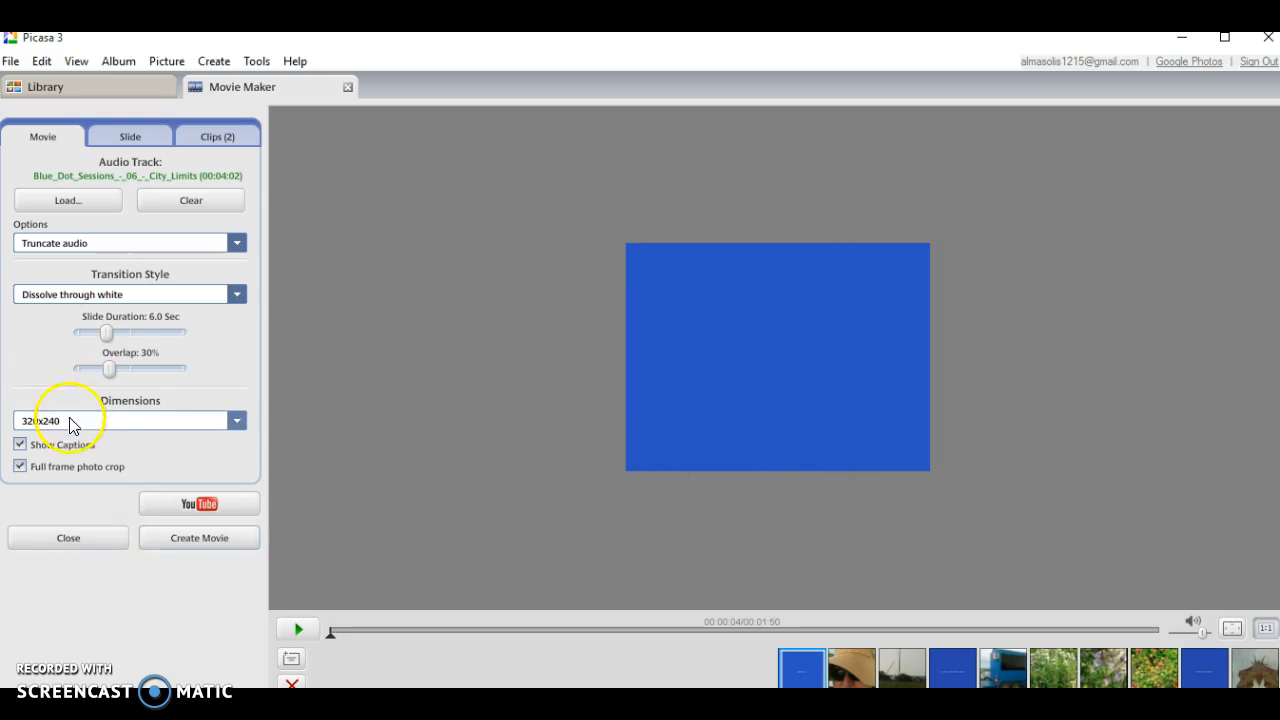
pyautogui.click(20, 467)
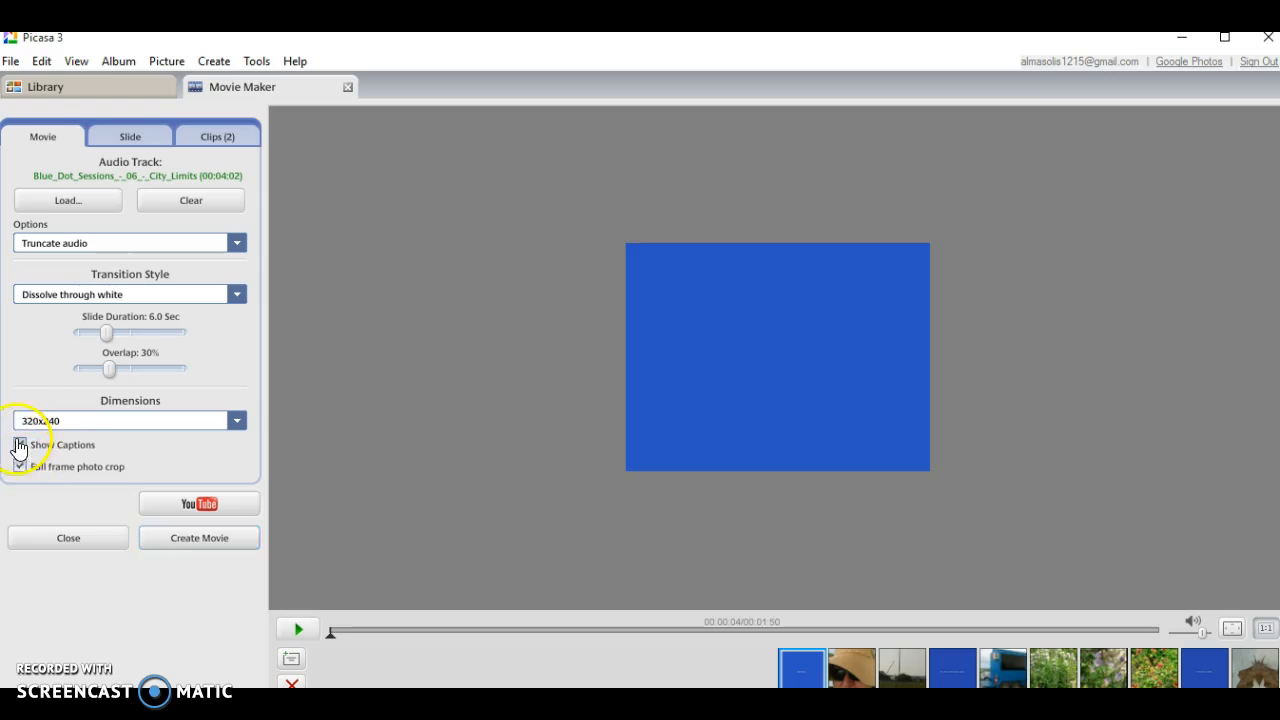
pyautogui.click(19, 467)
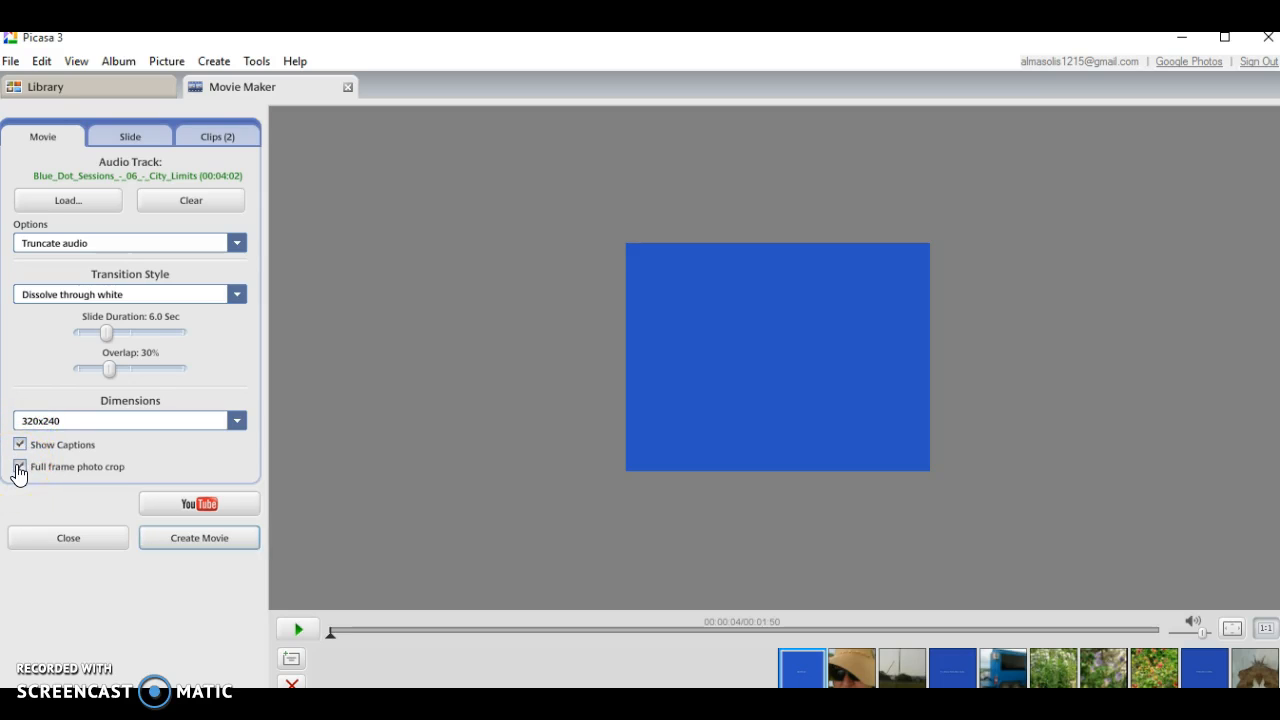
pyautogui.click(18, 467)
pyautogui.click(20, 467)
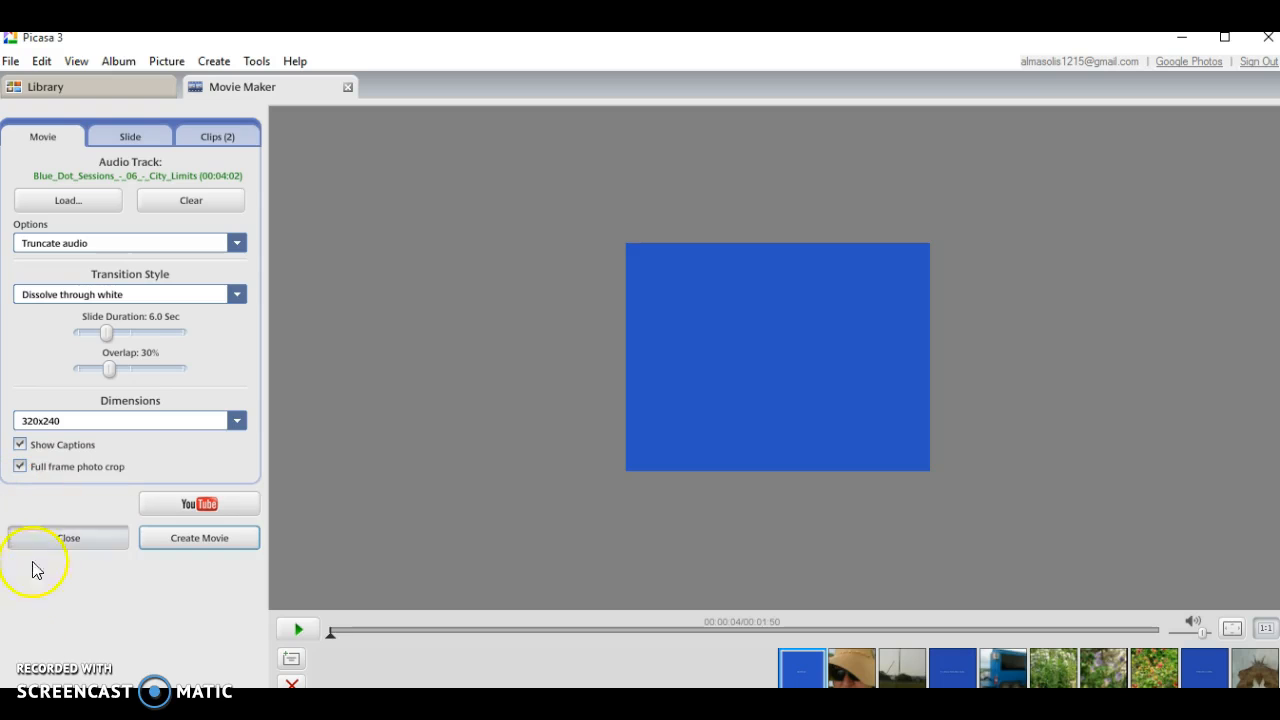
pyautogui.click(203, 546)
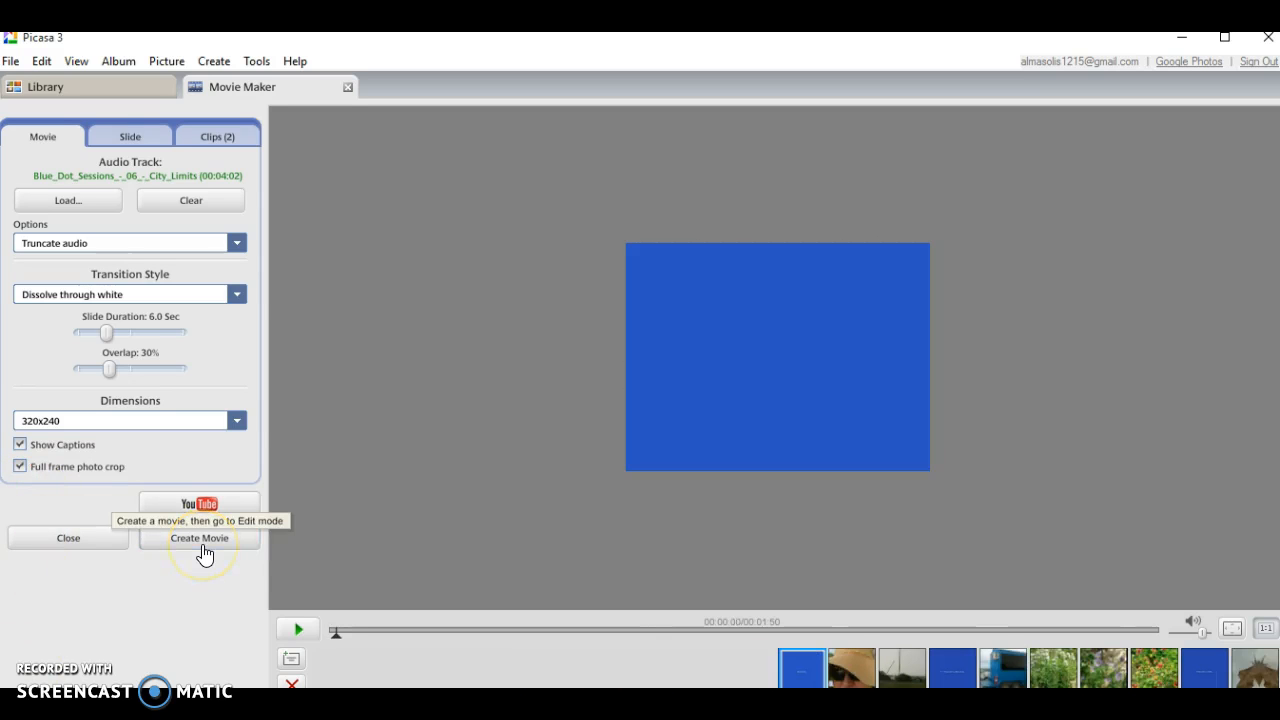
pyautogui.click(203, 545)
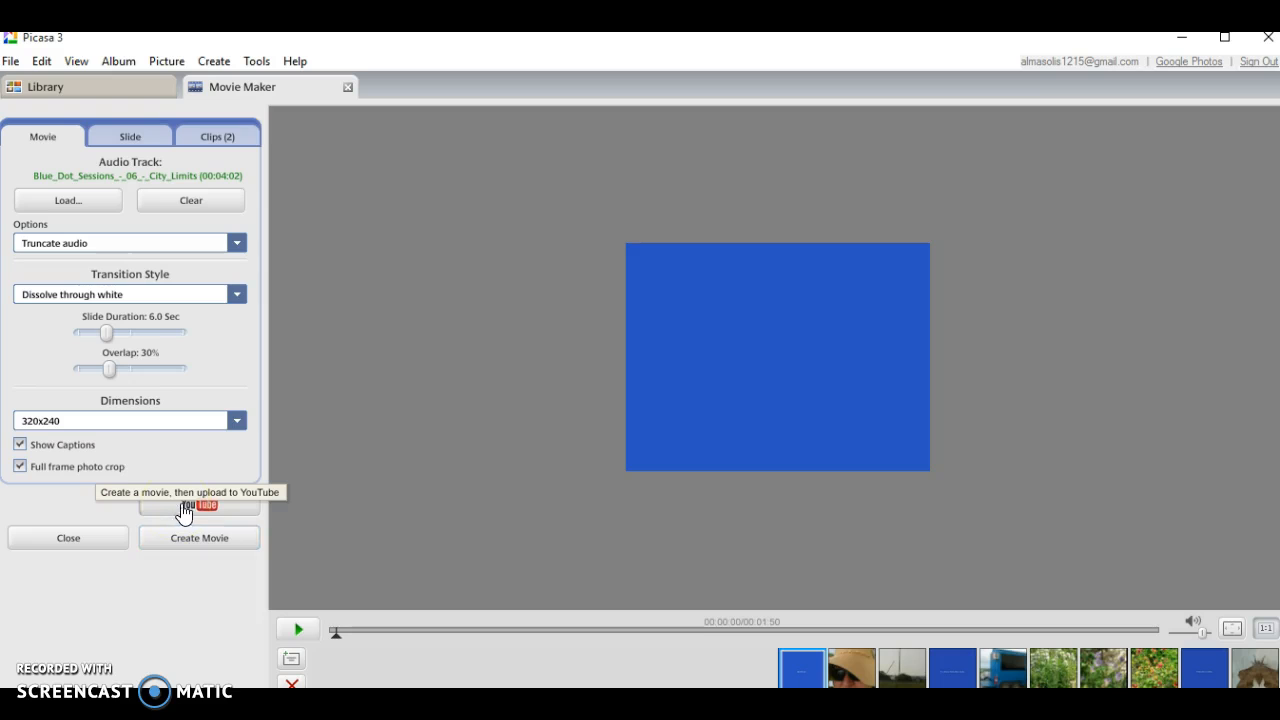
pyautogui.click(178, 509)
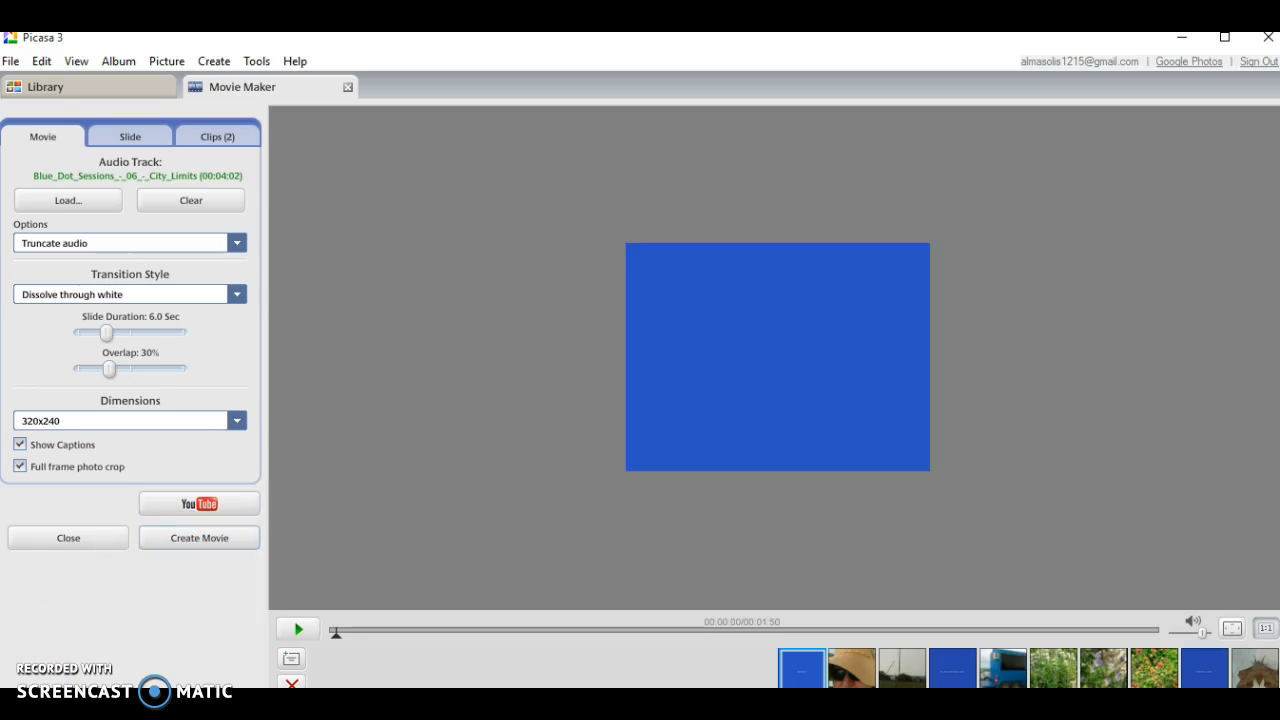